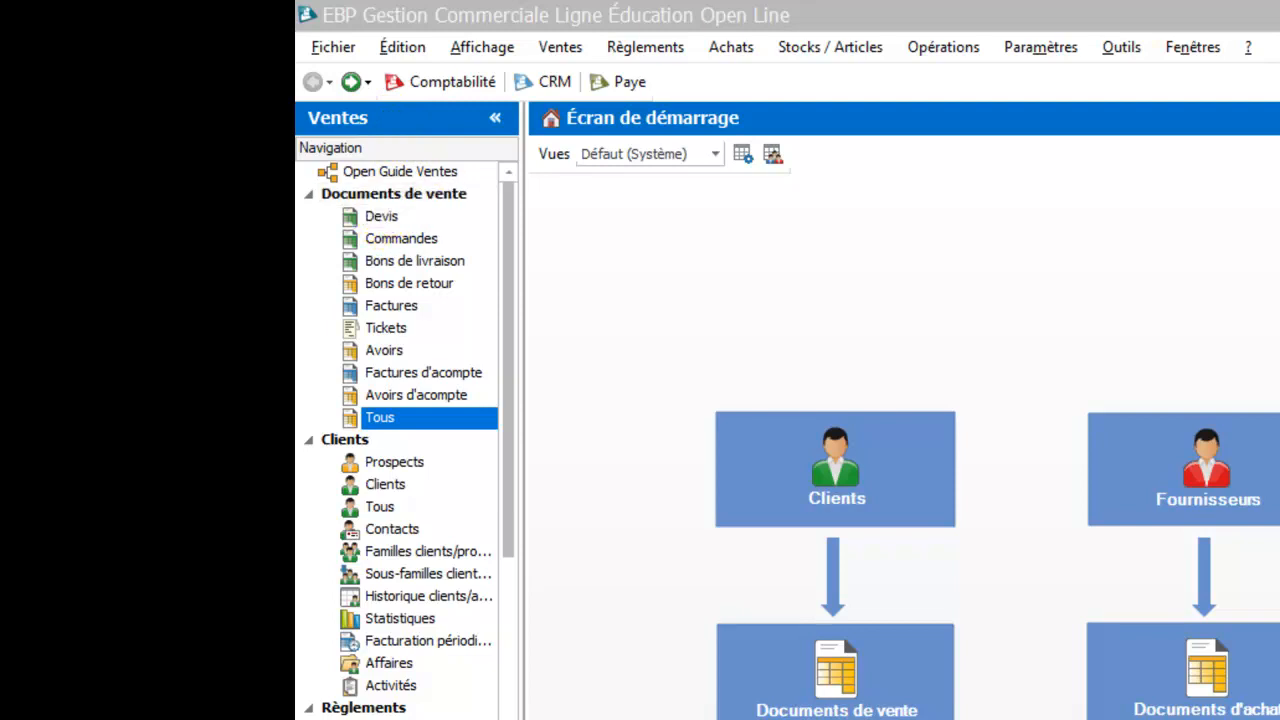
pyautogui.click(566, 49)
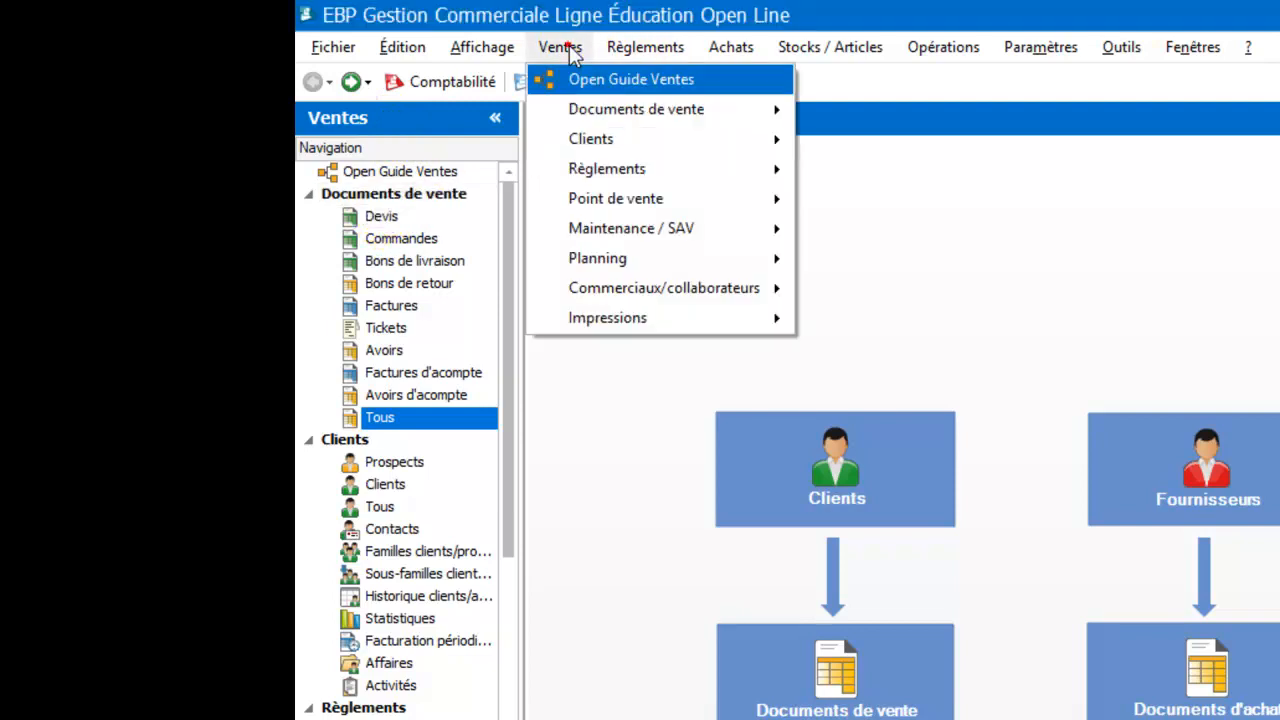
pyautogui.moveTo(624, 118)
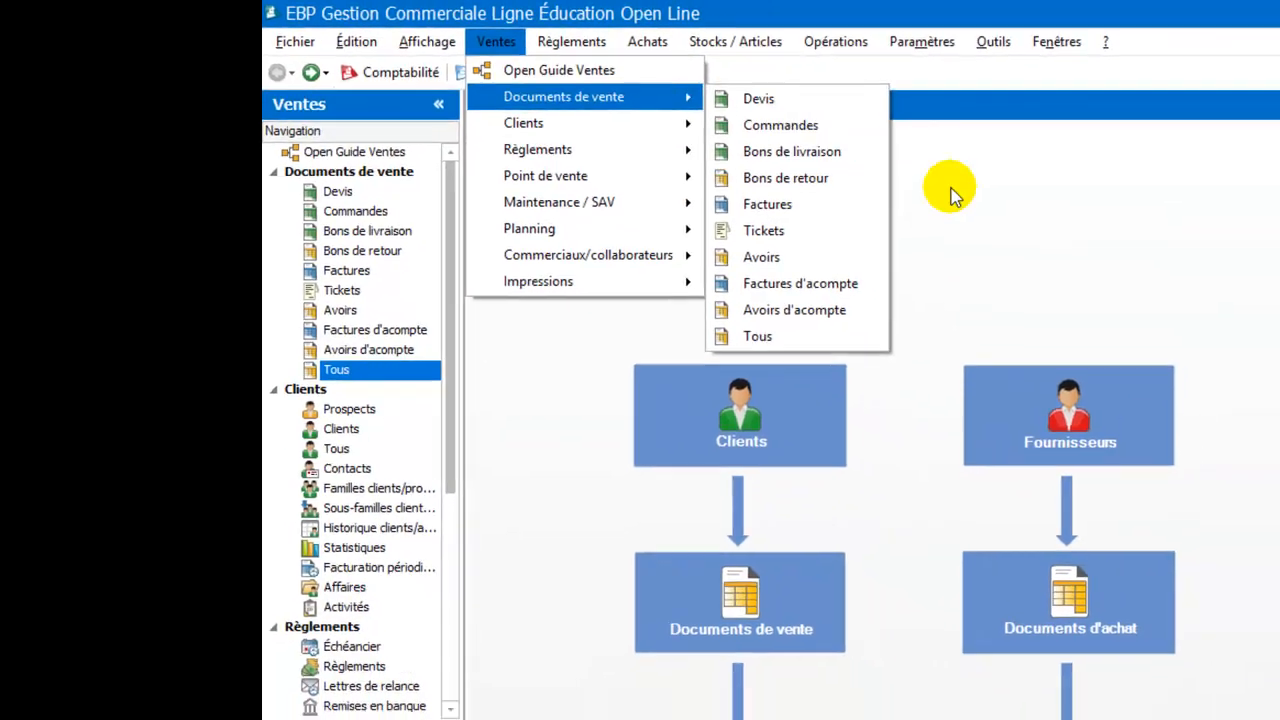
pyautogui.click(1174, 227)
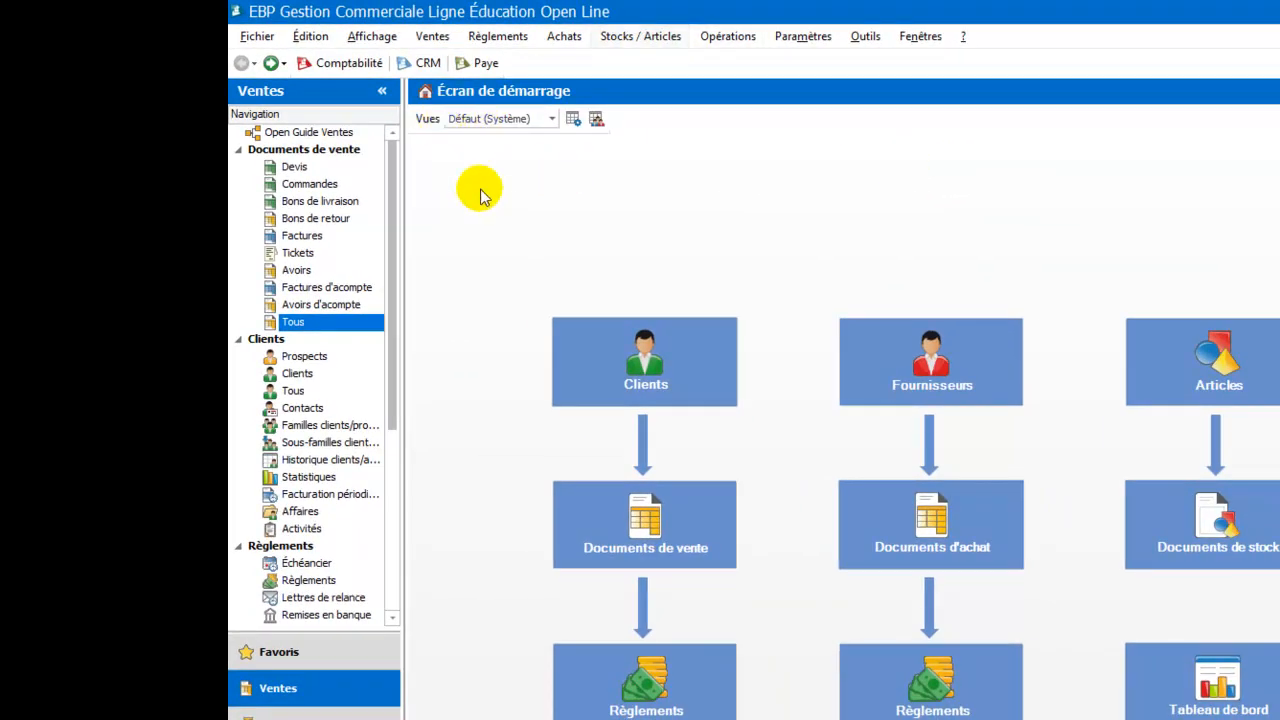
# - Open the list of sales documents and create a new quote (Devis)
pyautogui.click(671, 538)
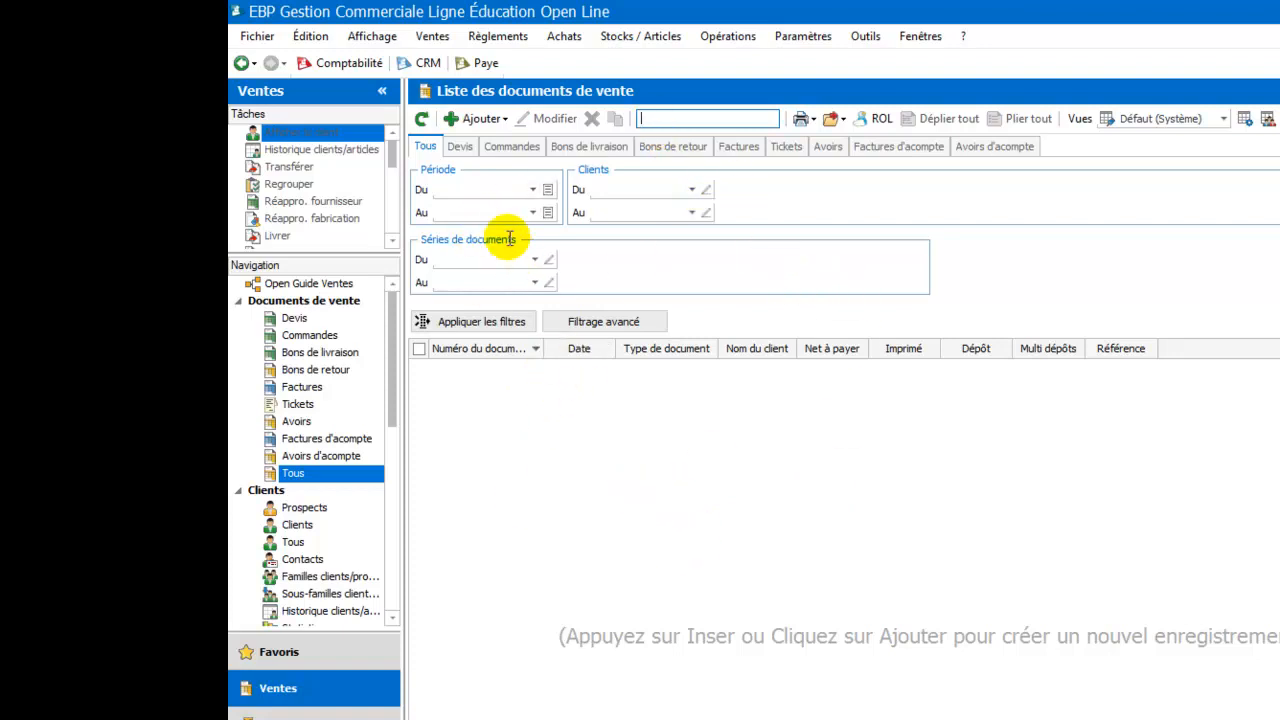
pyautogui.click(504, 120)
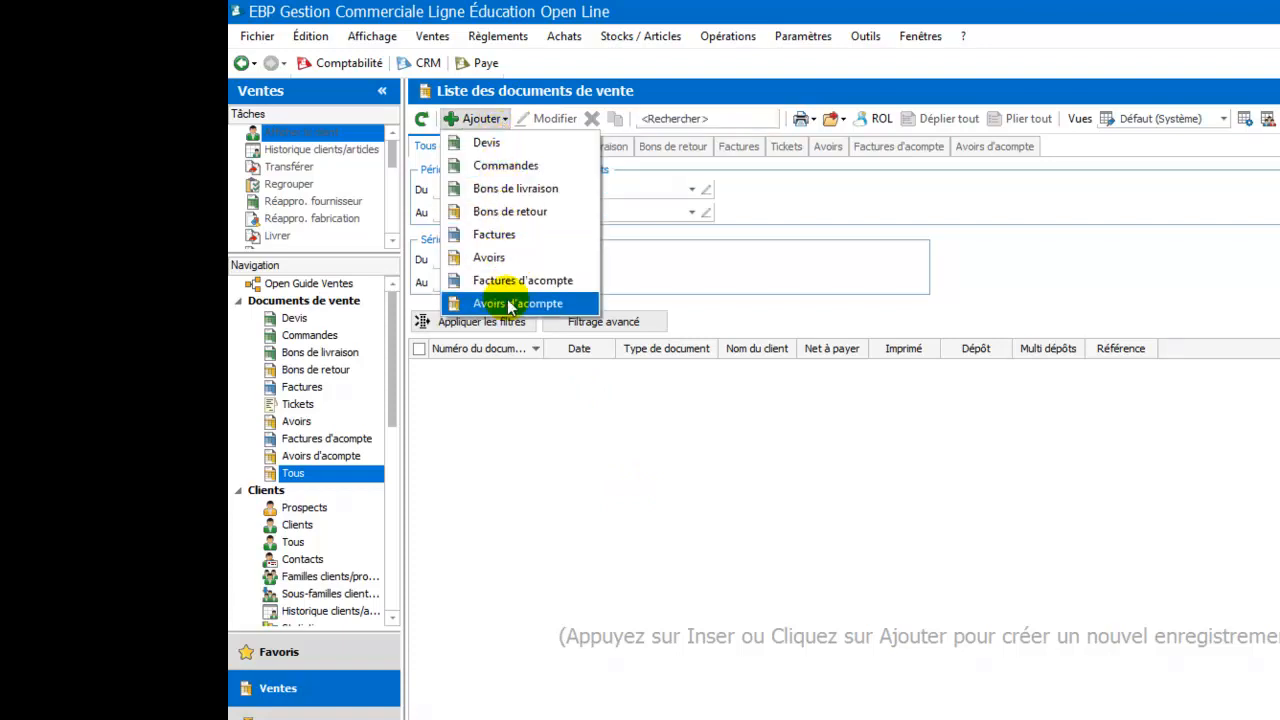
pyautogui.click(488, 145)
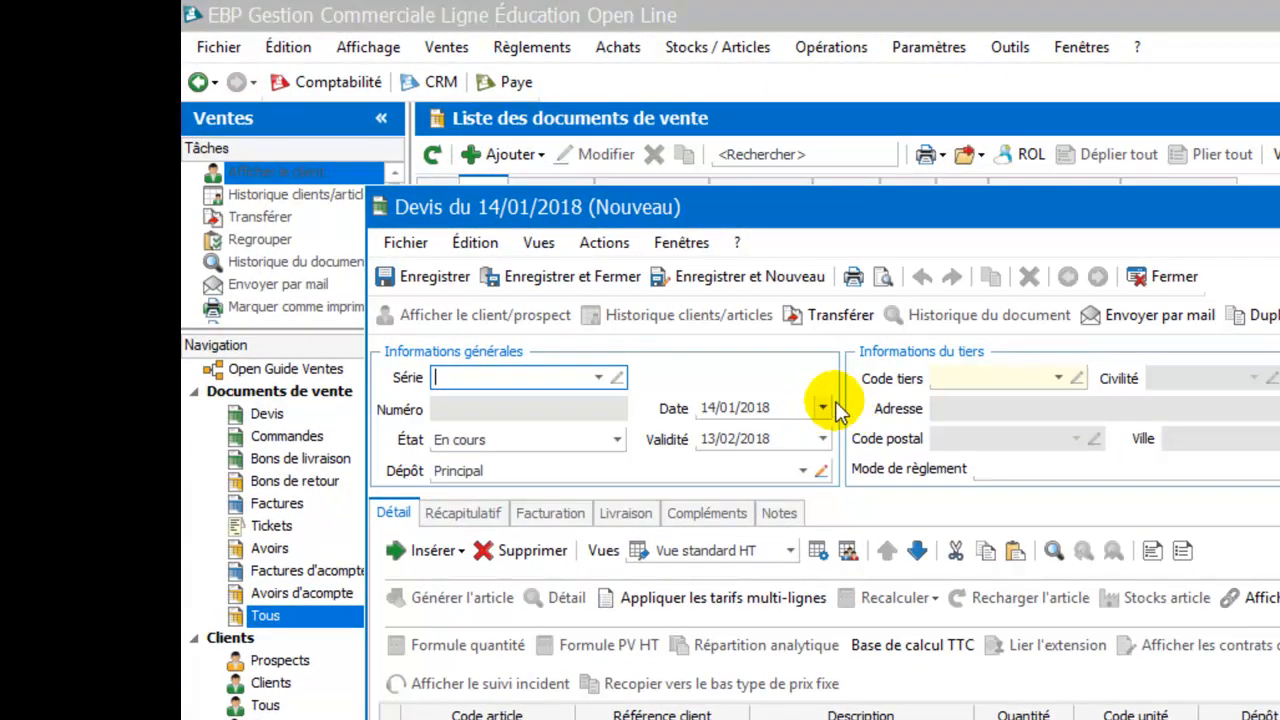
# - Set the quote date to 02/01/2018 and select the association with third-party code APCE89 as the customer
pyautogui.click(823, 408)
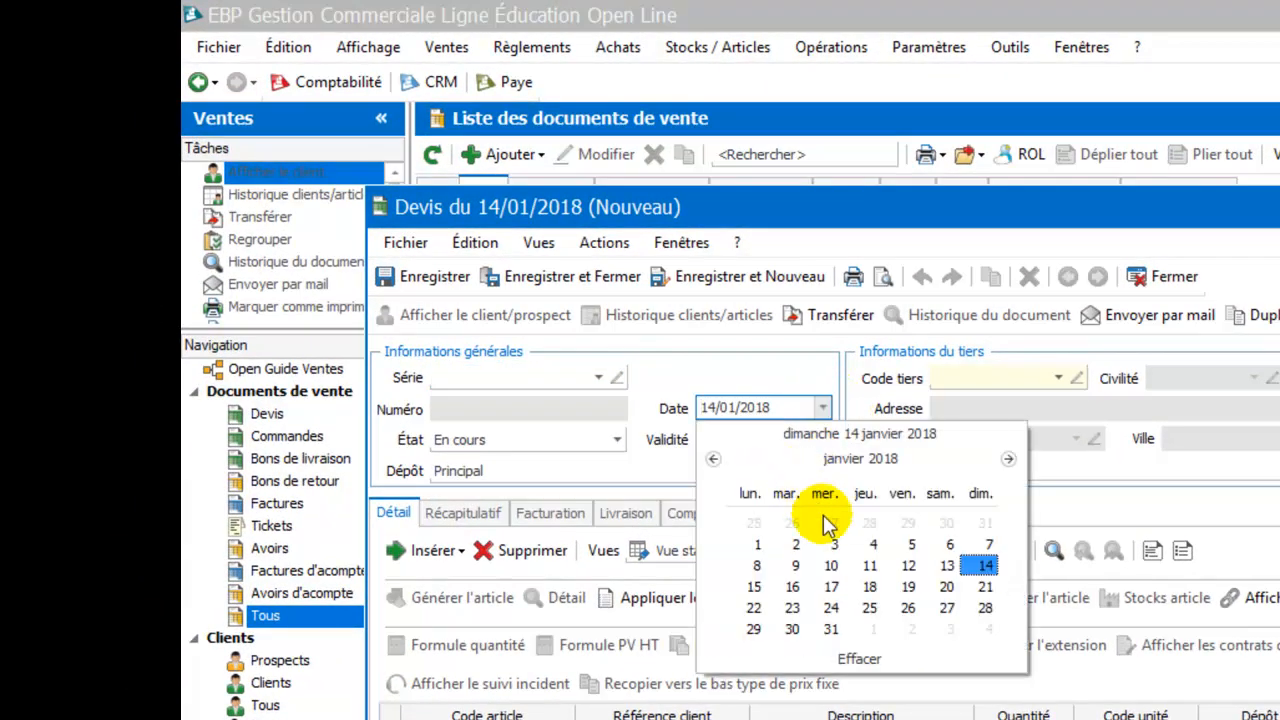
pyautogui.click(796, 544)
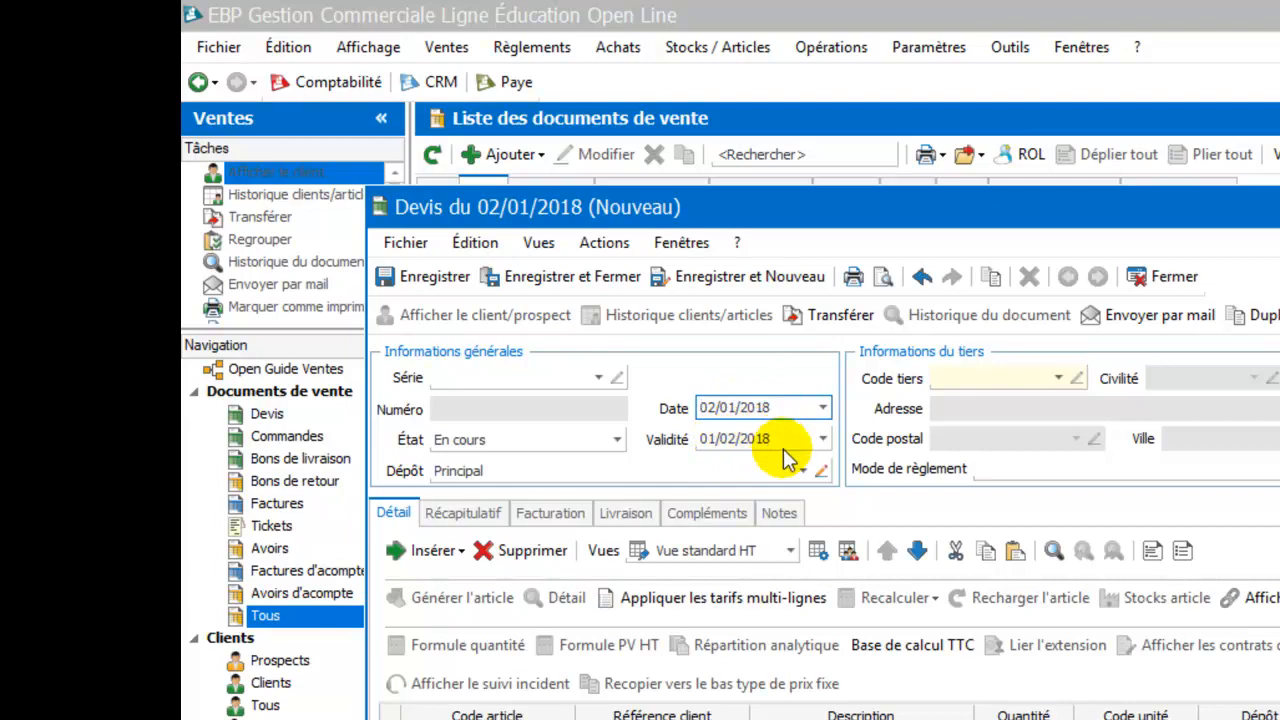
pyautogui.click(1060, 380)
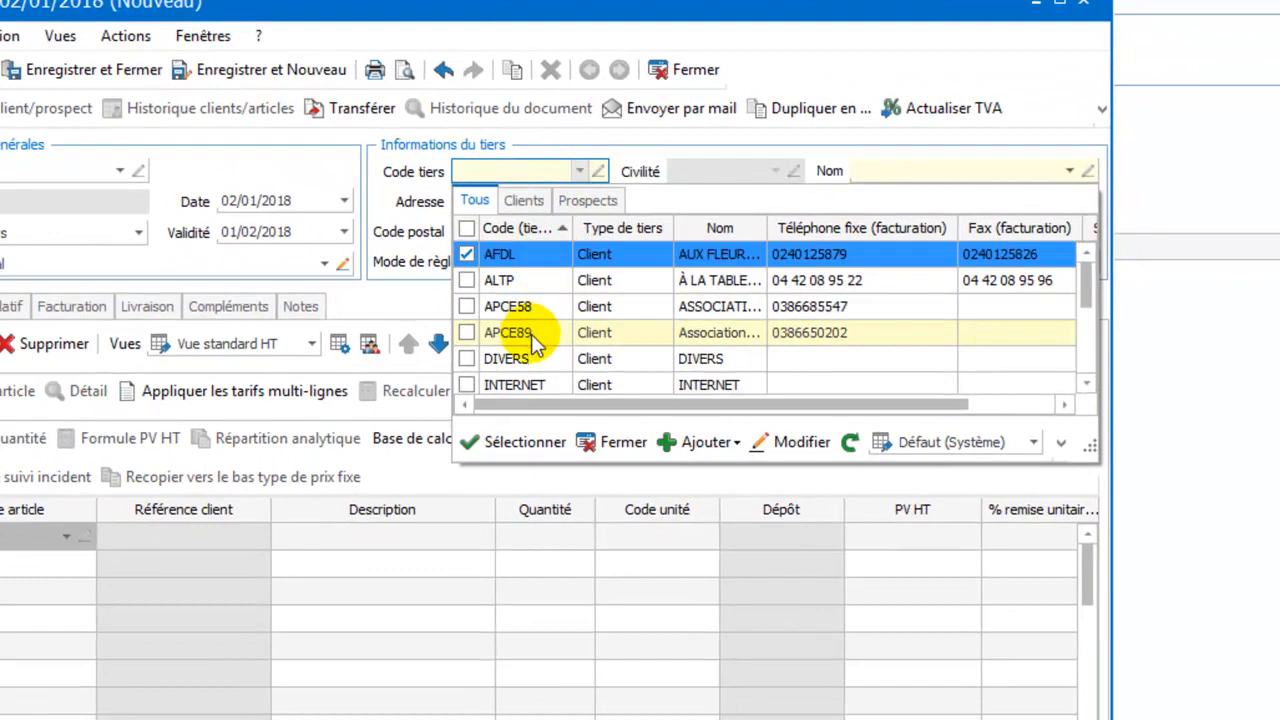
pyautogui.click(530, 336)
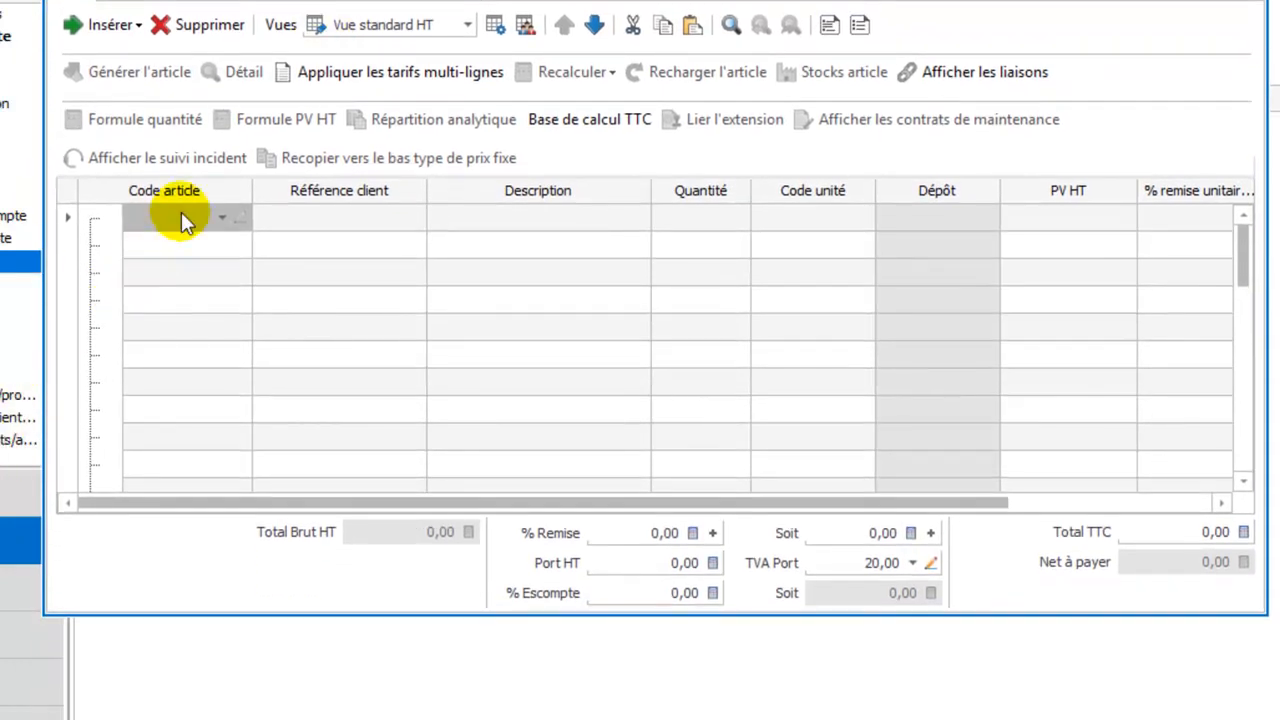
# - Search the articles for "riz" and add RIZ BIO HOM MALI BLANC 500G (008231) as the first line with quantity 6
pyautogui.click(182, 216)
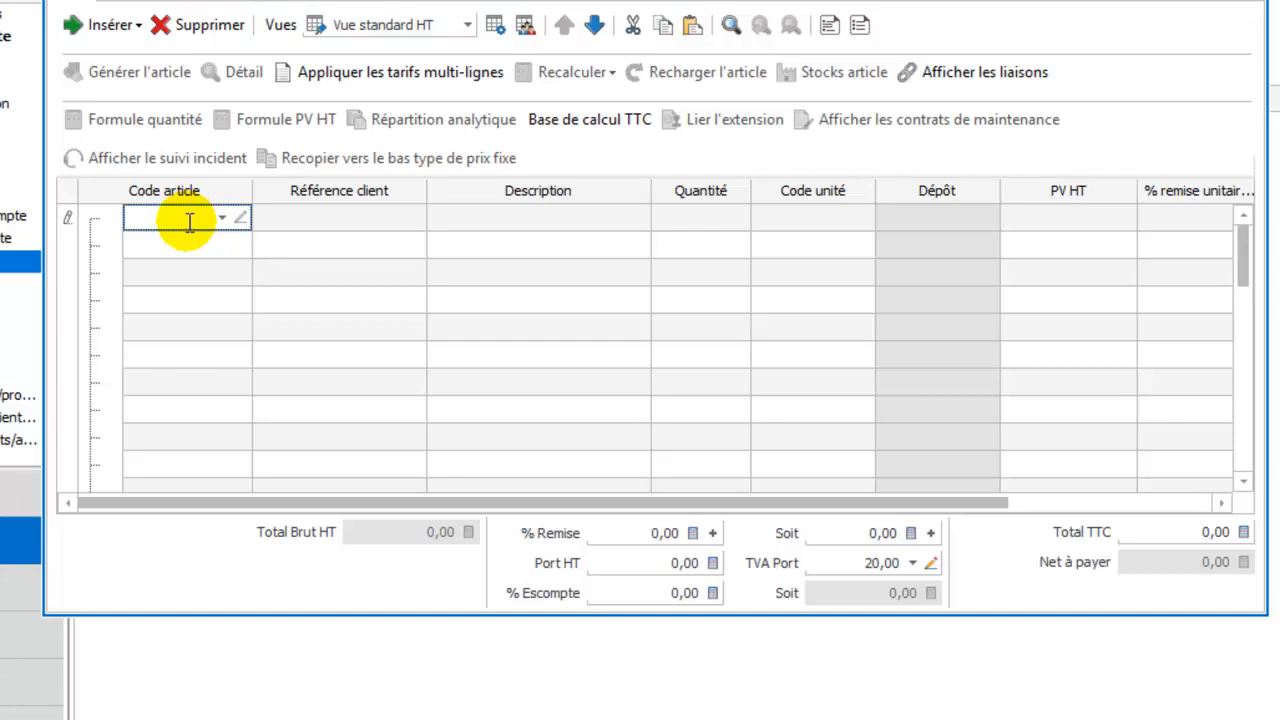
pyautogui.write('riz')
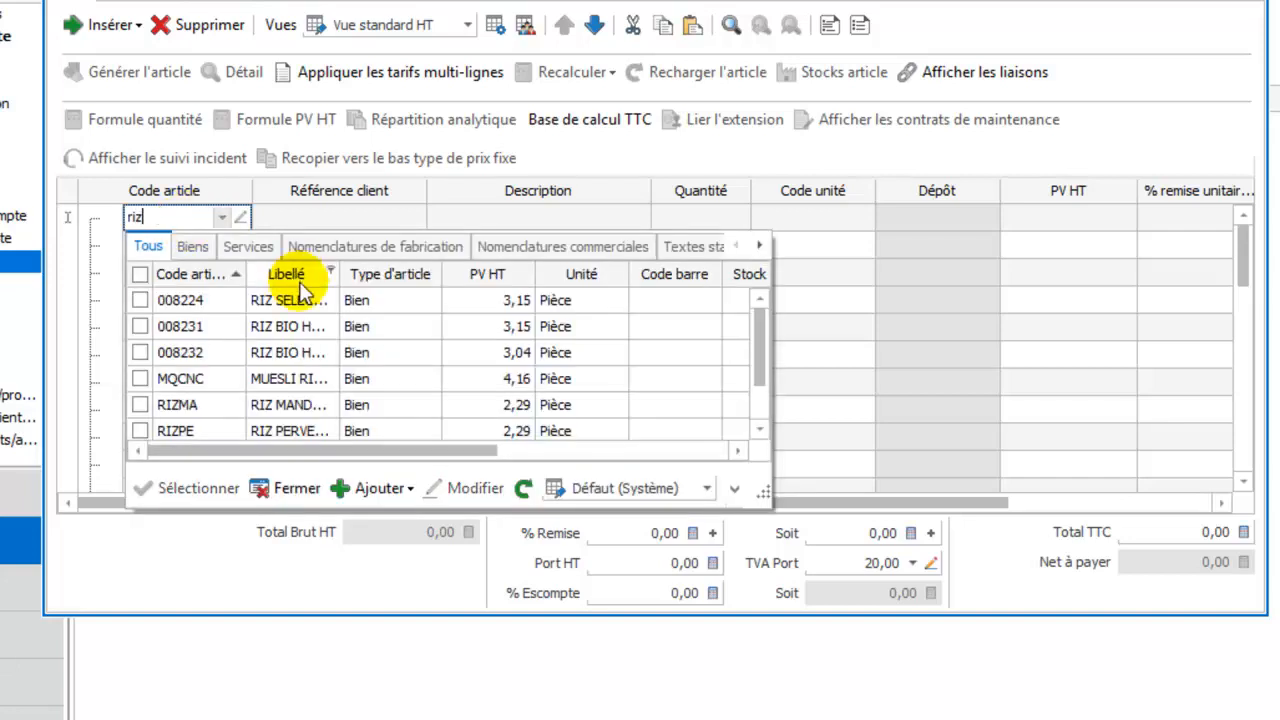
pyautogui.moveTo(340, 272); pyautogui.dragTo(422, 292)
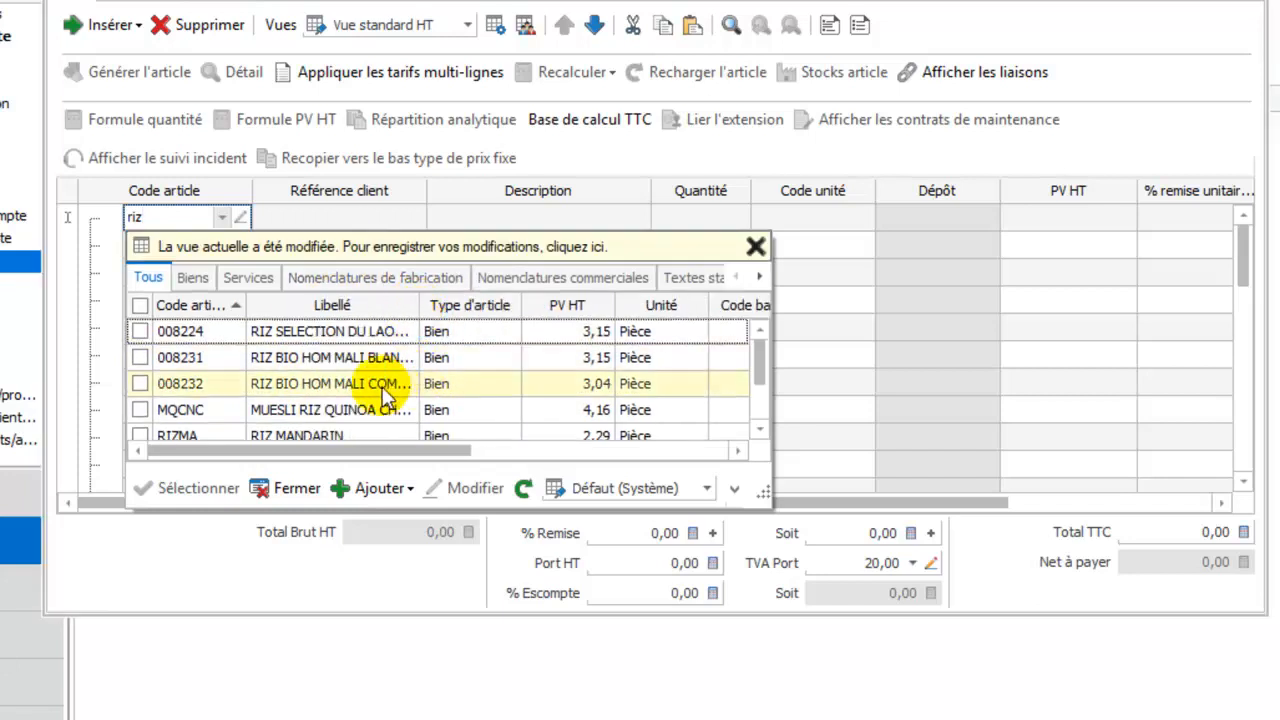
pyautogui.doubleClick(323, 356)
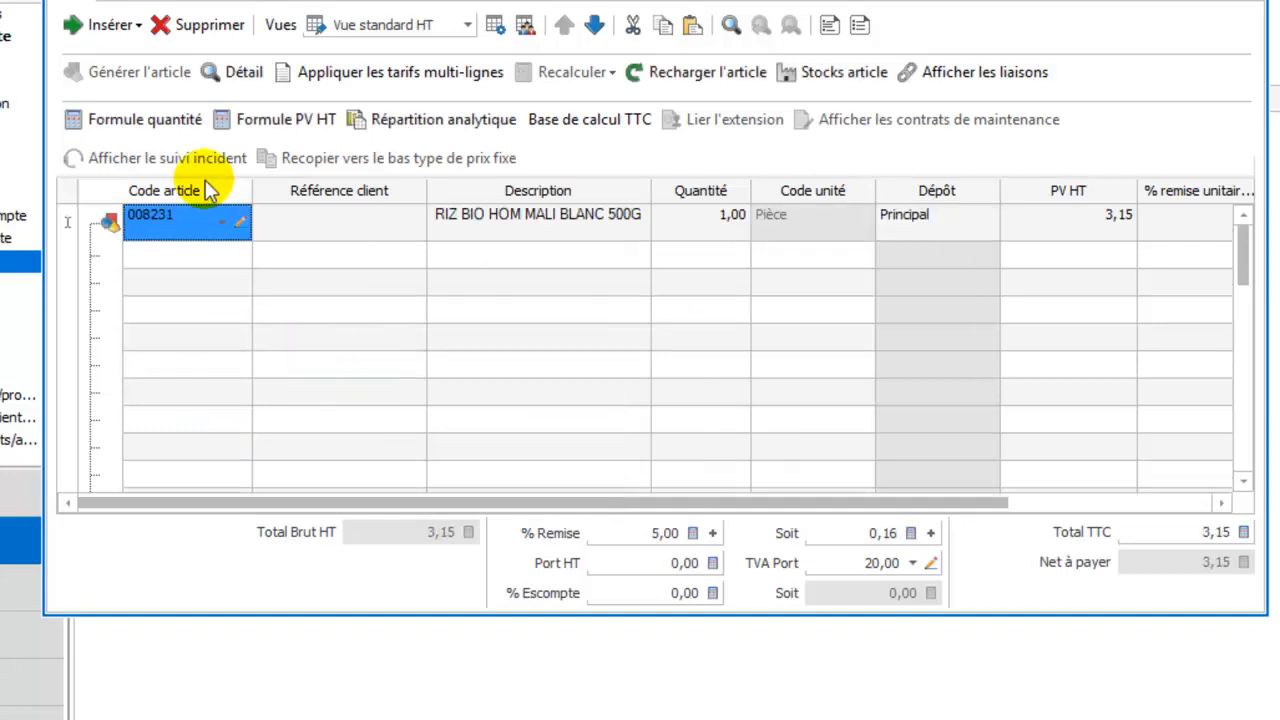
pyautogui.click(695, 222)
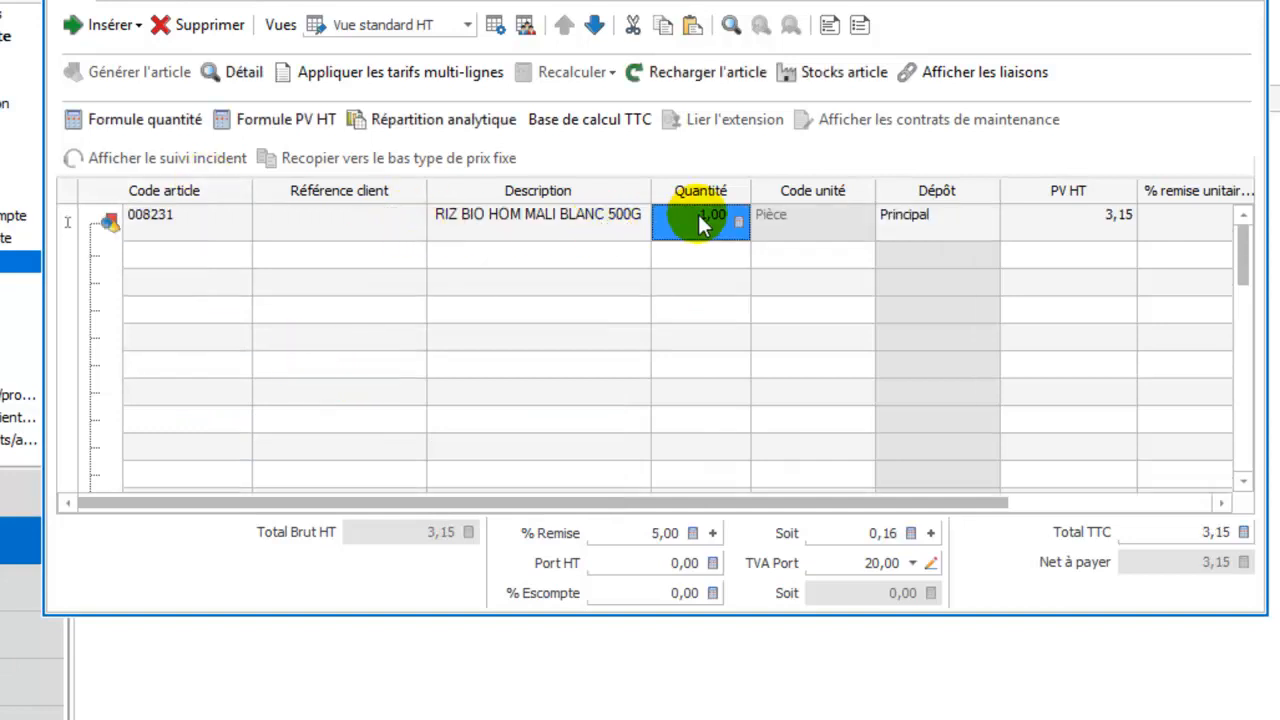
pyautogui.write('6')
pyautogui.press('Tab')
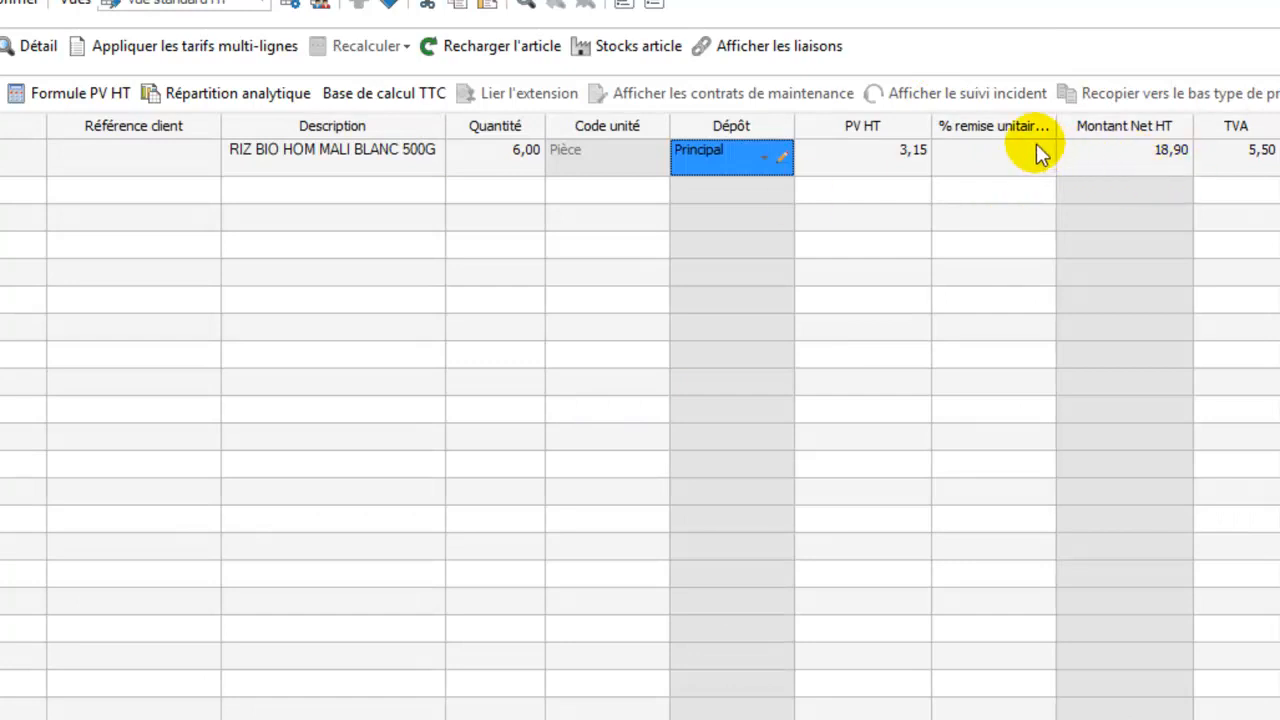
pyautogui.click(975, 157)
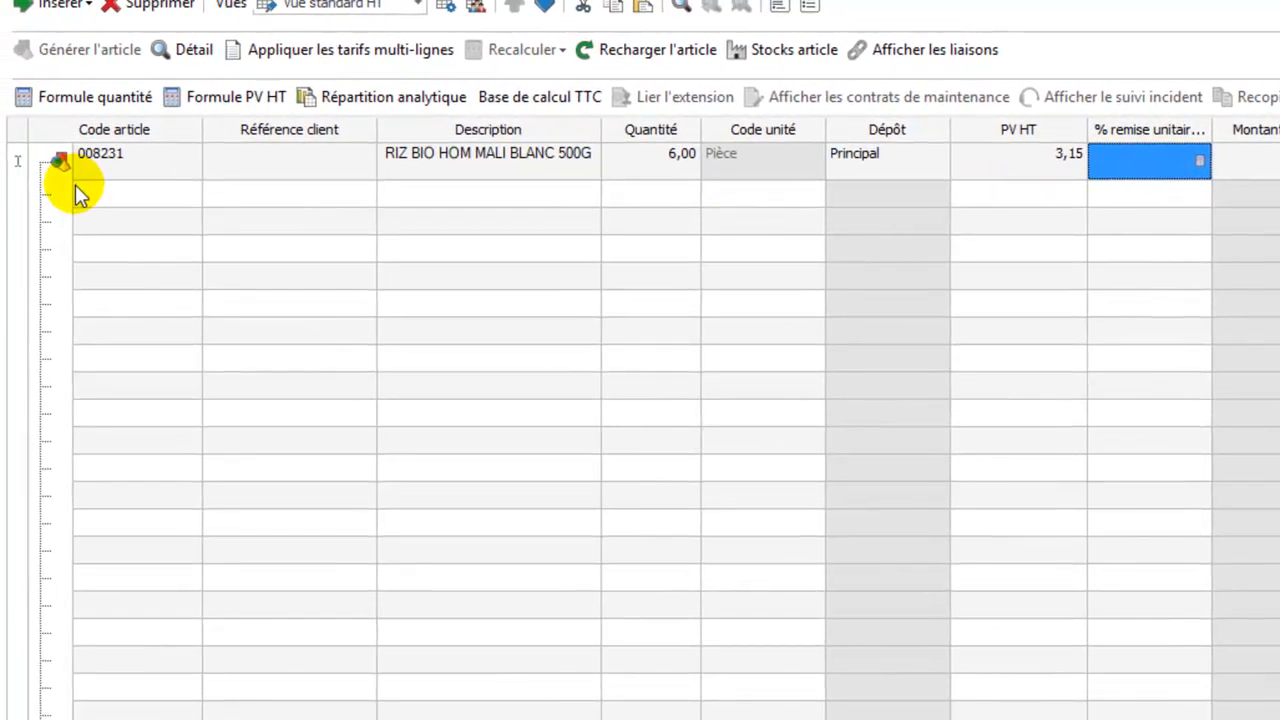
# - Search for "confit" and add CONFIT DE CANARD (DEUX CUISSES) 680 G (CC680) as the second line with quantity 6
pyautogui.click(77, 190)
pyautogui.write('c')
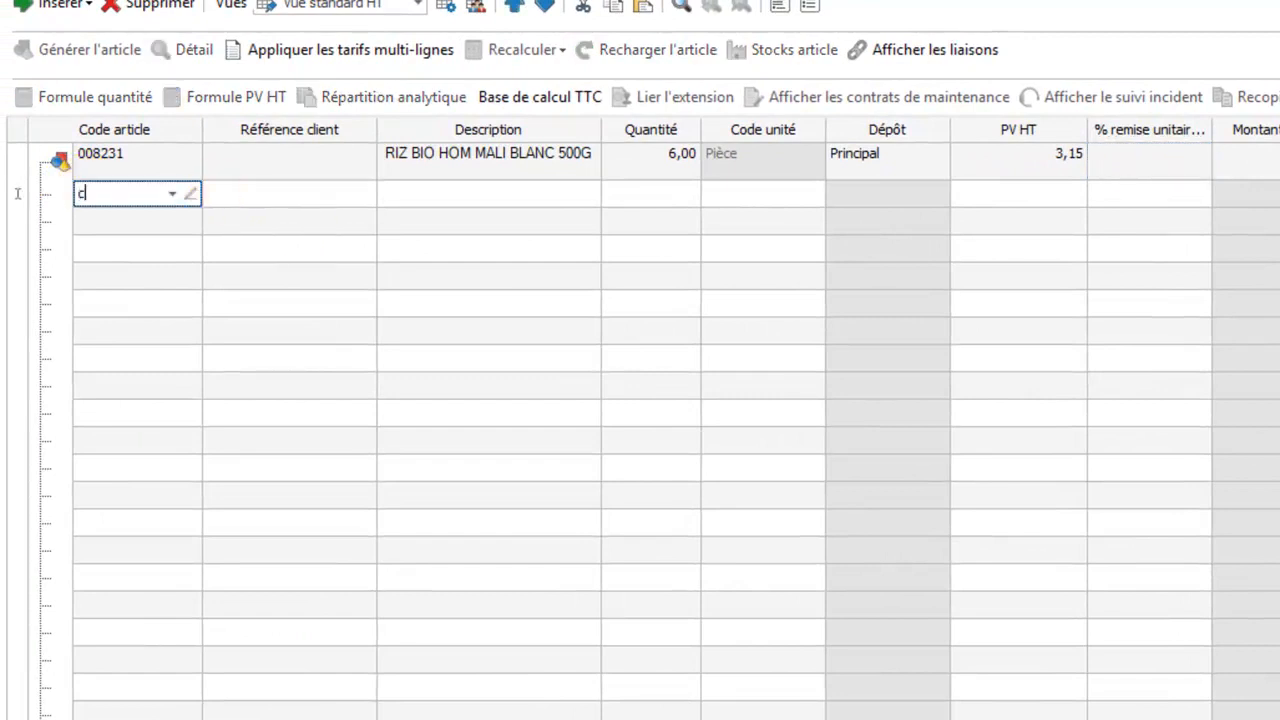
pyautogui.write('onfit')
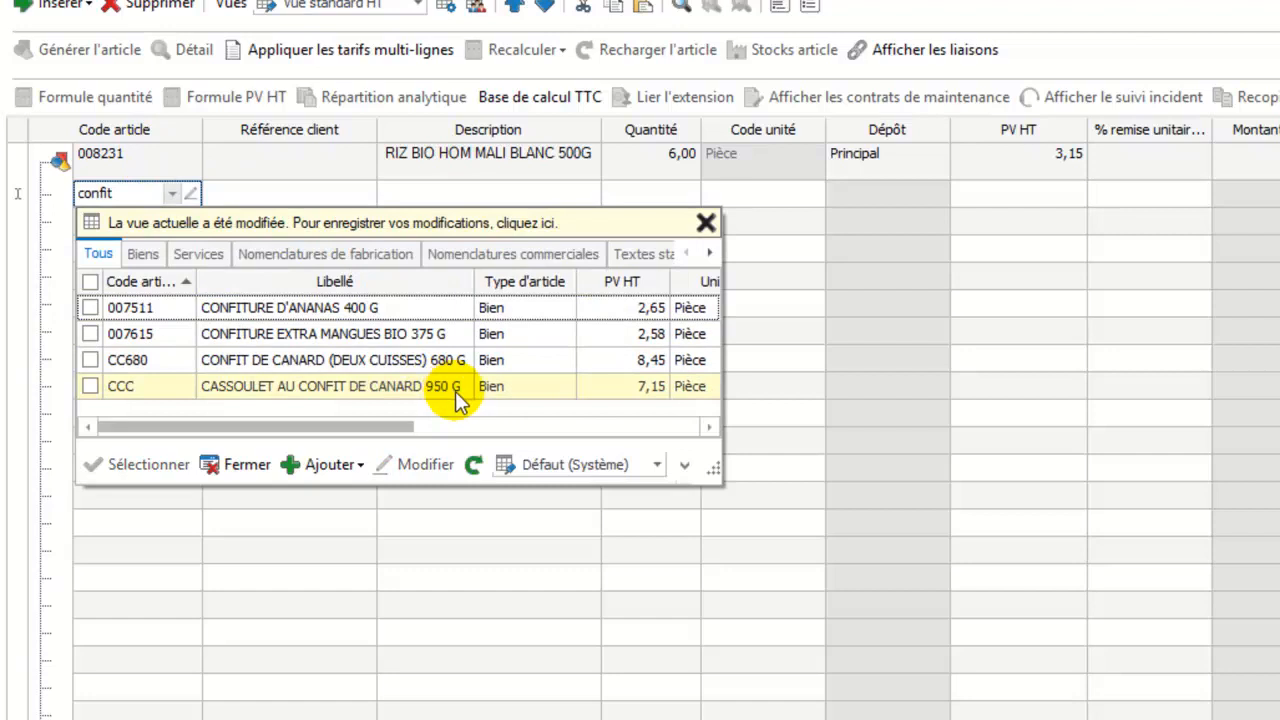
pyautogui.doubleClick(398, 360)
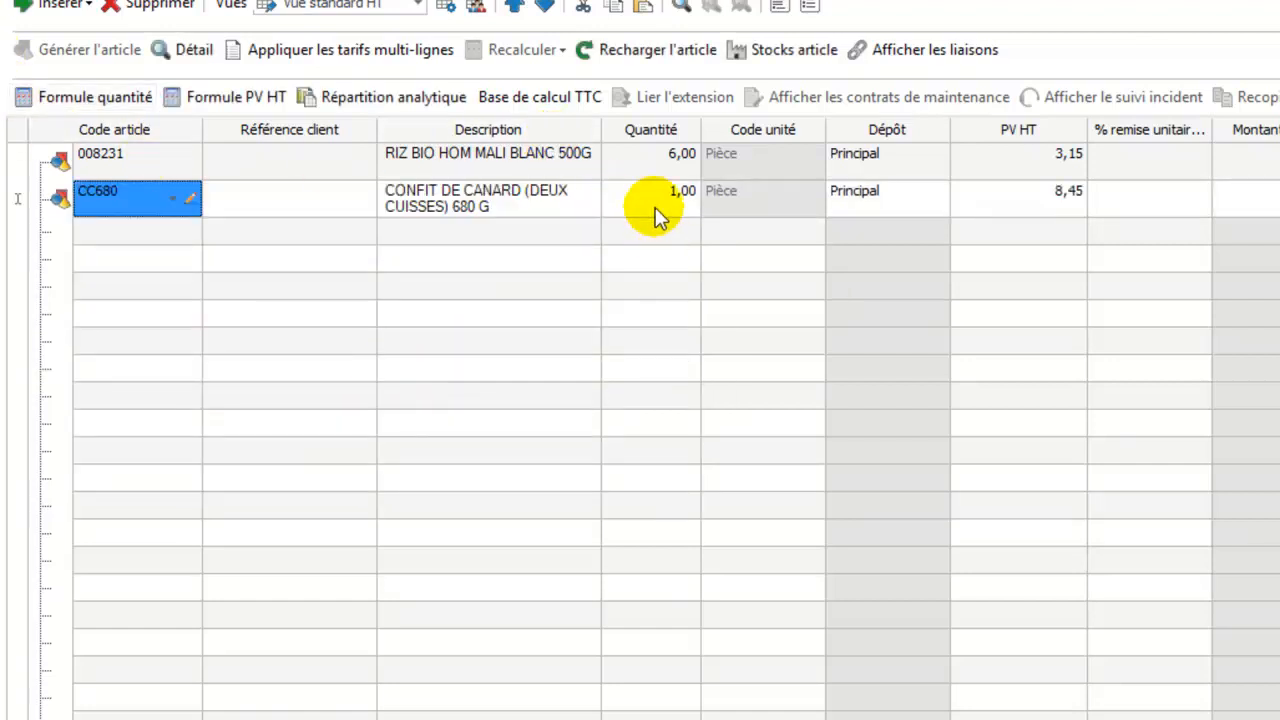
pyautogui.click(655, 207)
pyautogui.write('6')
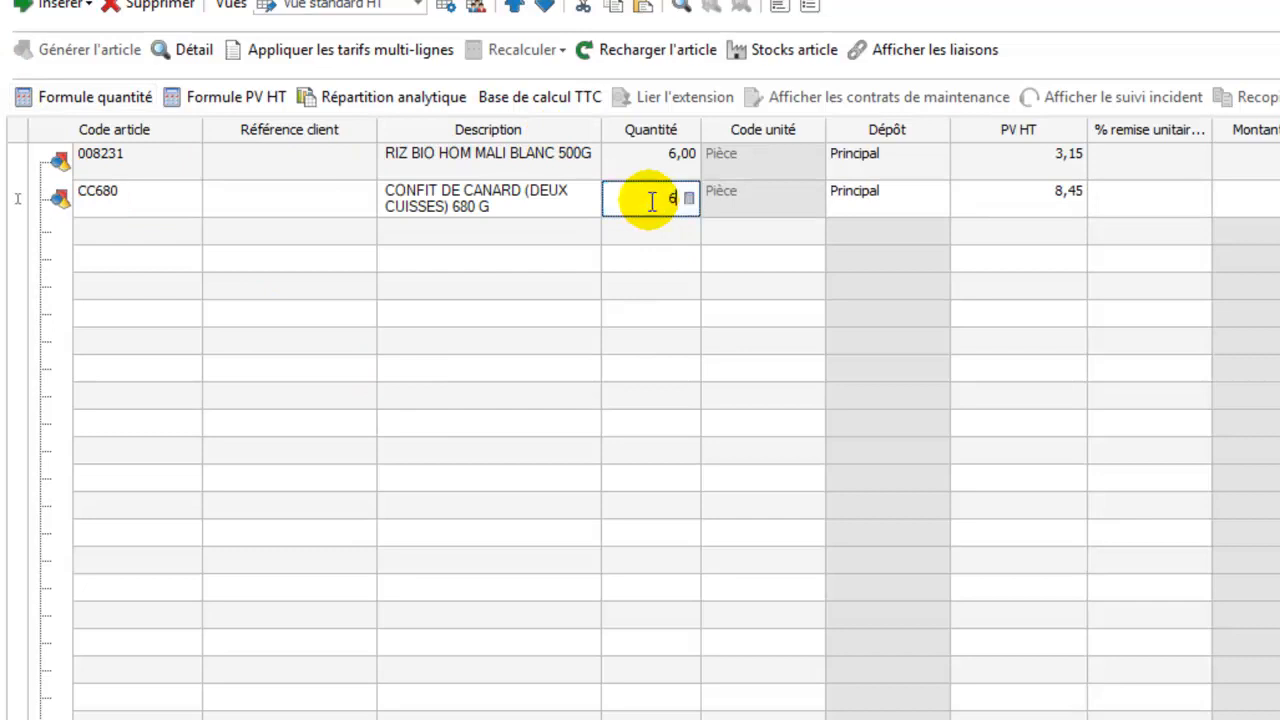
pyautogui.press('Tab')
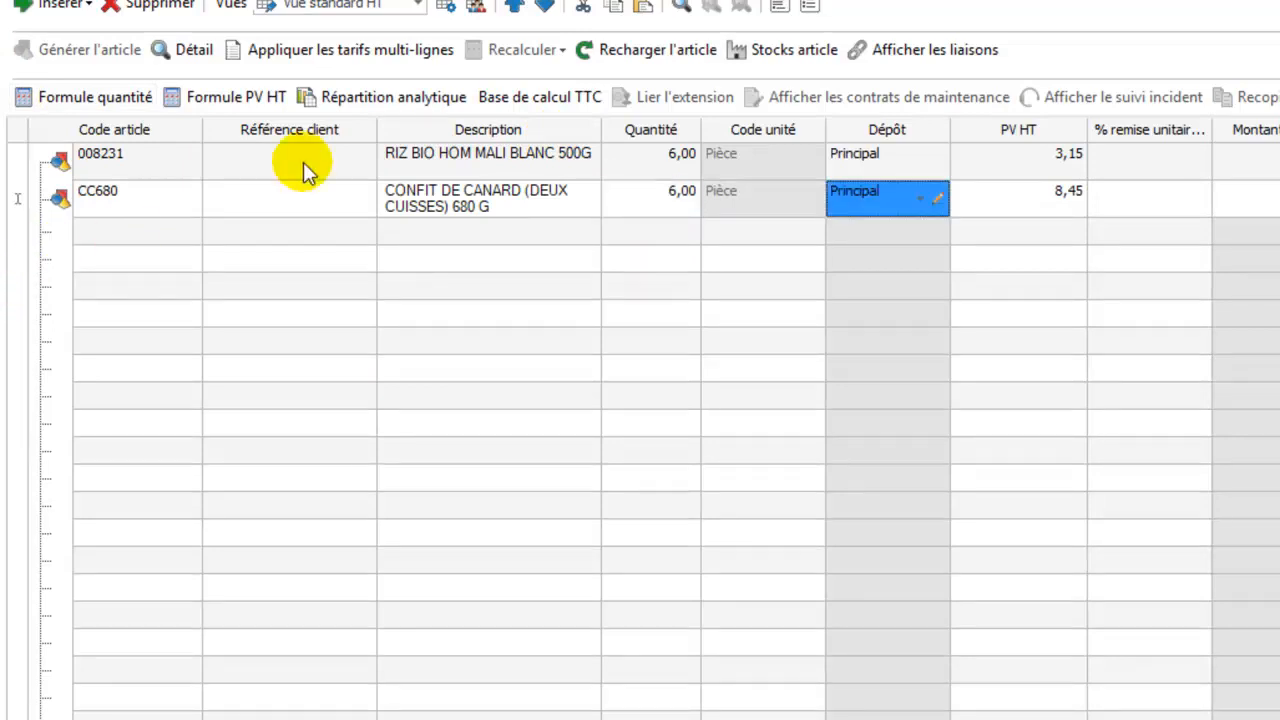
# - Search for "foie gras" and add BLOC DE FOIE GRAS DE CANARD 320 G (BFGC320) as the third line with quantity 6
pyautogui.click(108, 237)
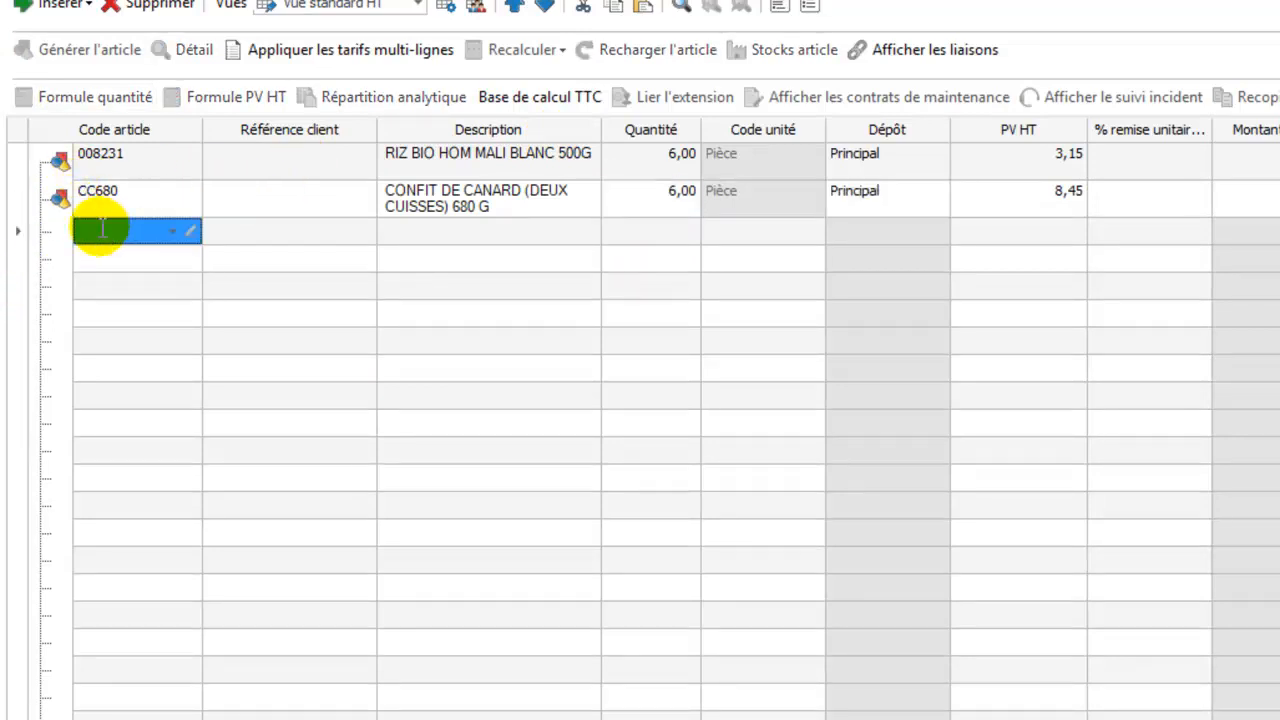
pyautogui.click(97, 229)
pyautogui.write('f')
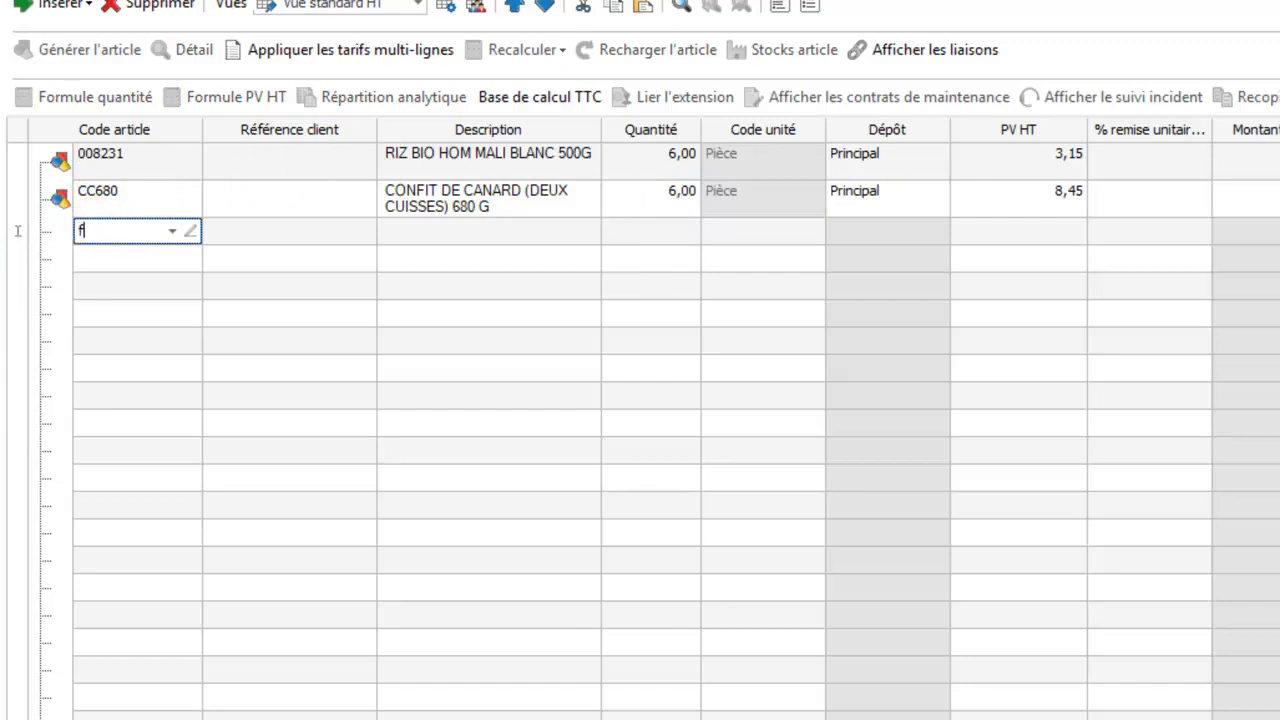
pyautogui.write('oie gras')
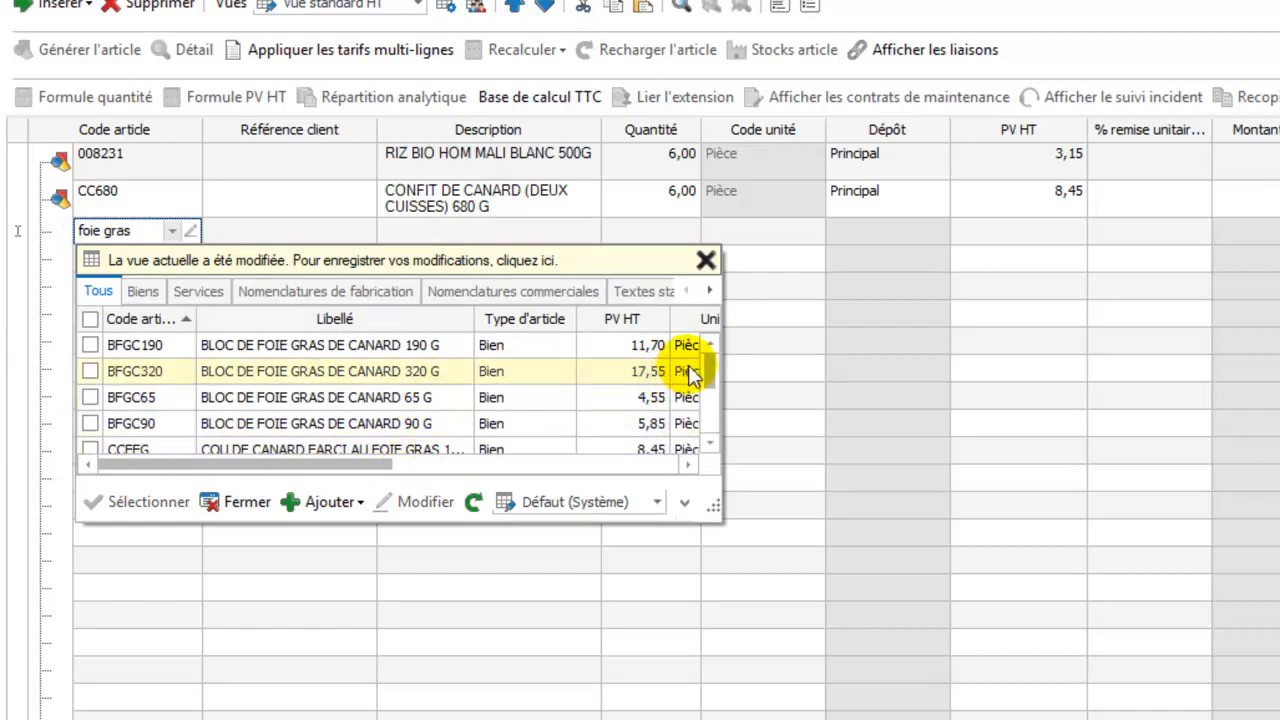
pyautogui.doubleClick(397, 370)
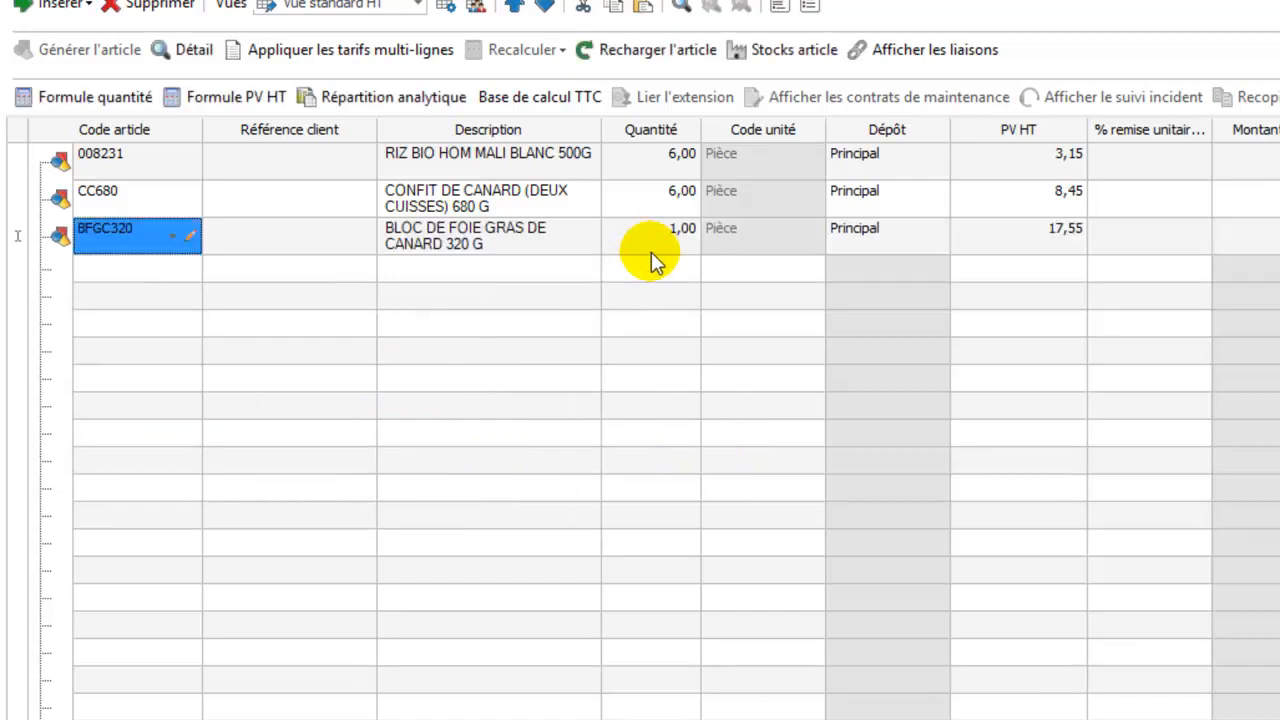
pyautogui.click(630, 231)
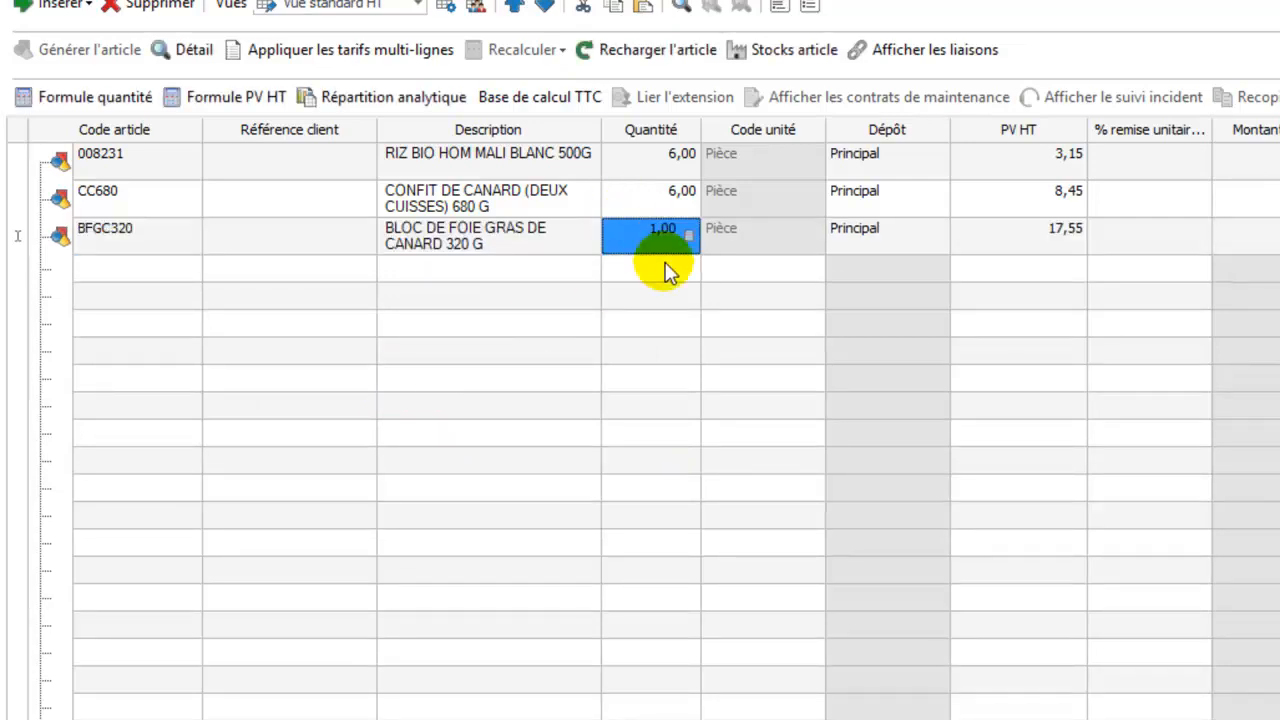
pyautogui.write('6')
pyautogui.press('Tab')
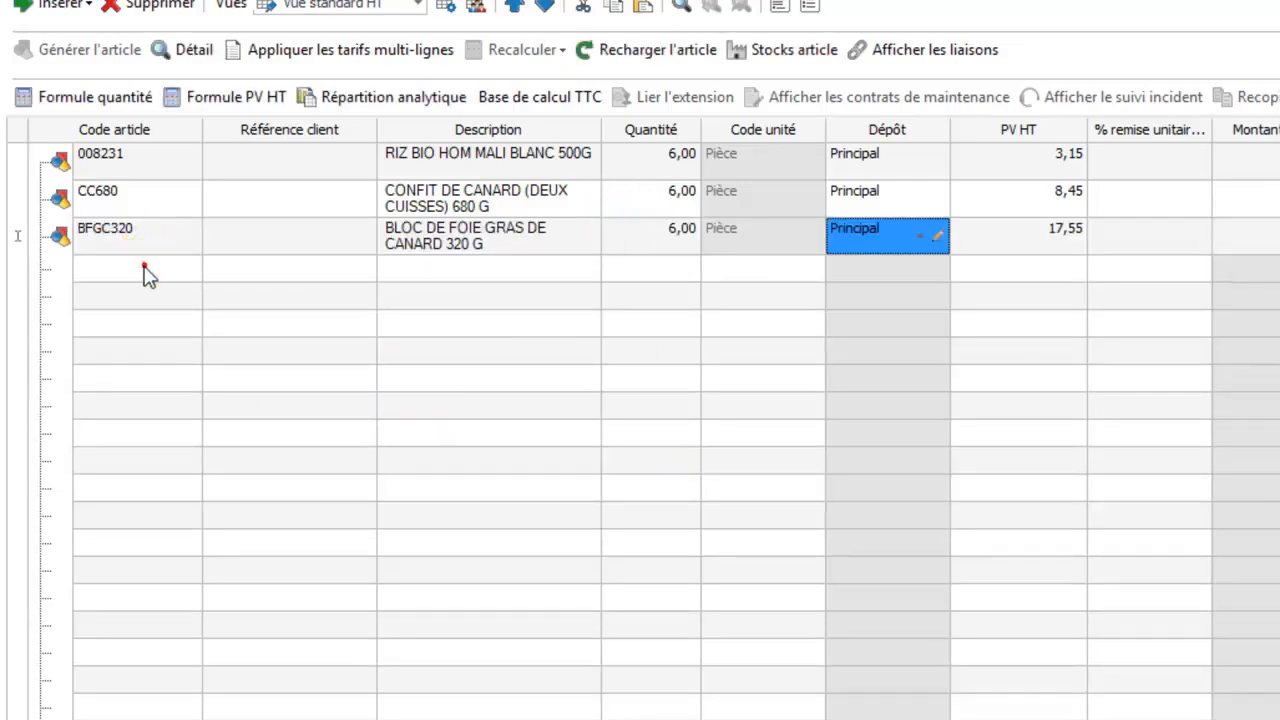
# - Search for "kalin" and add KALINDA DÉCAFÉINE CAFÉS MOULUS (KALI) as the fourth line with quantity 12
pyautogui.click(145, 272)
pyautogui.click(130, 266)
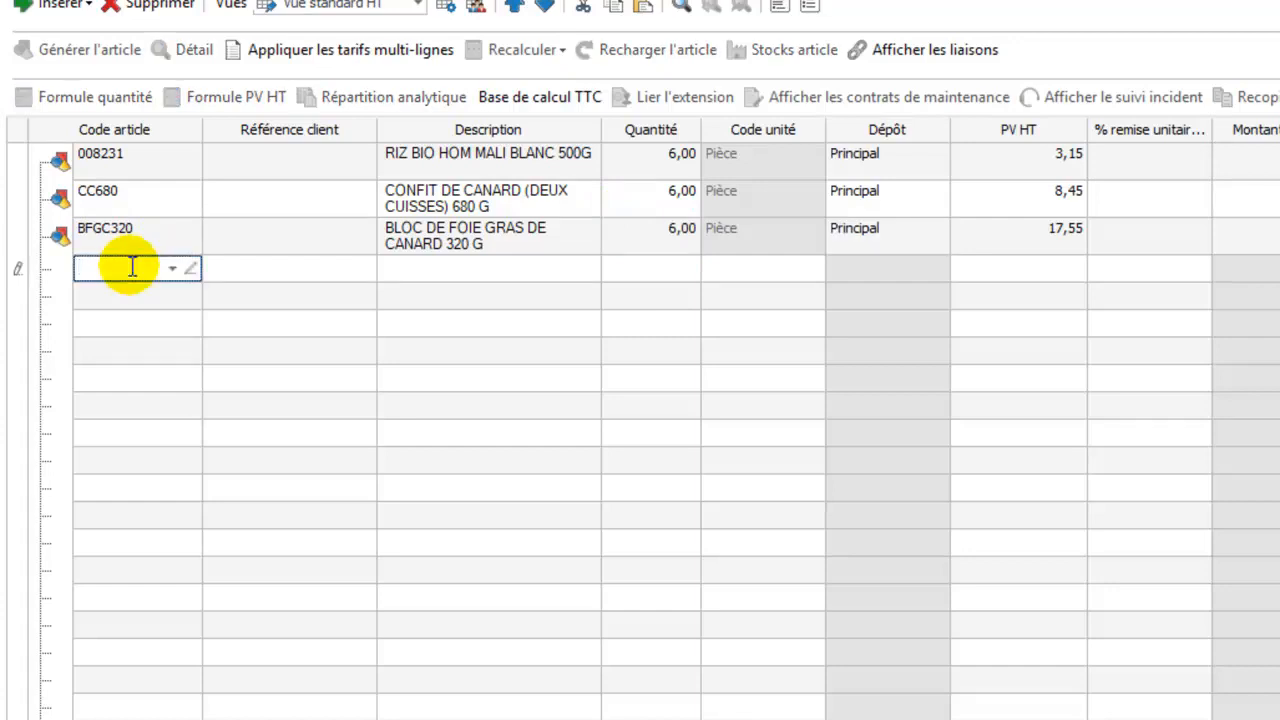
pyautogui.write('kalin')
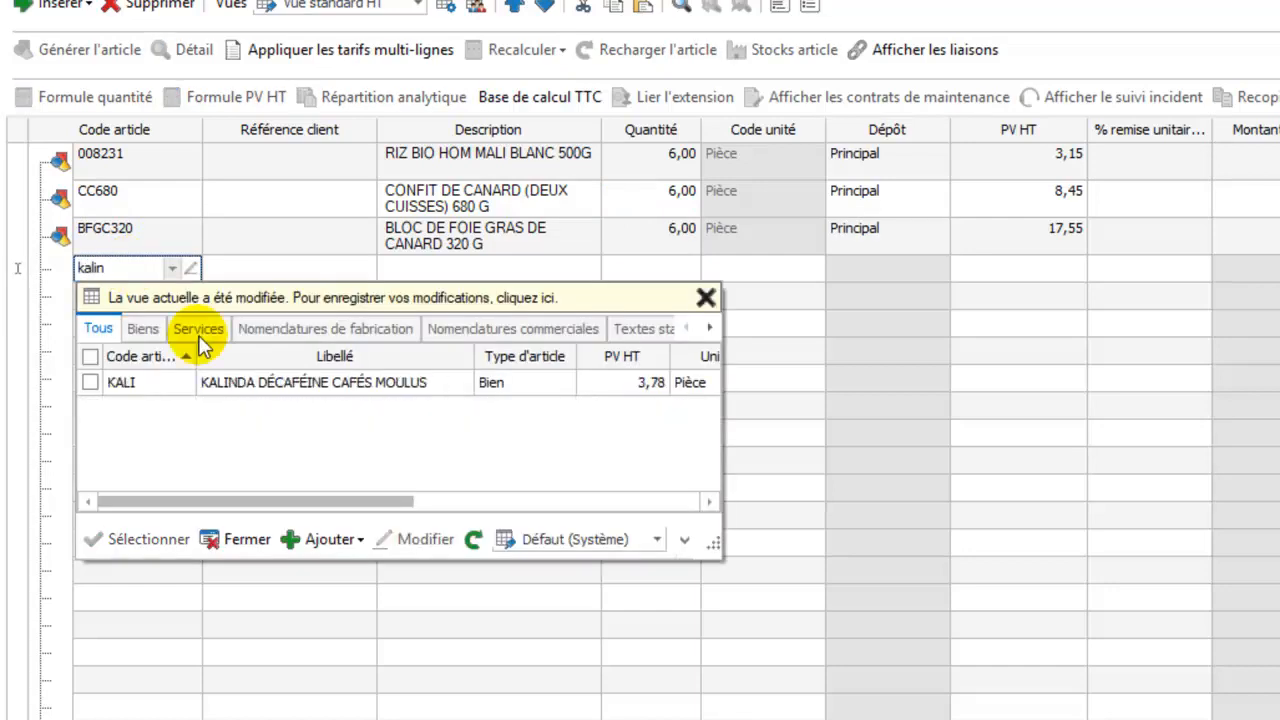
pyautogui.doubleClick(245, 382)
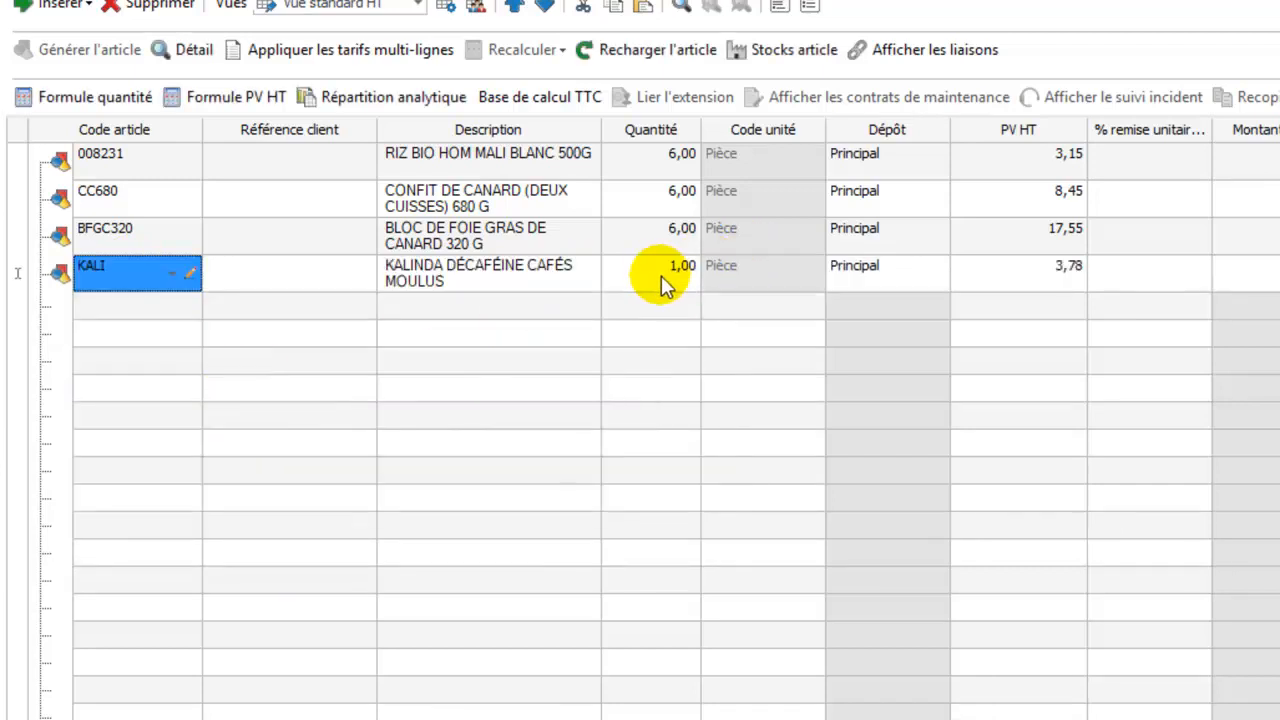
pyautogui.click(664, 273)
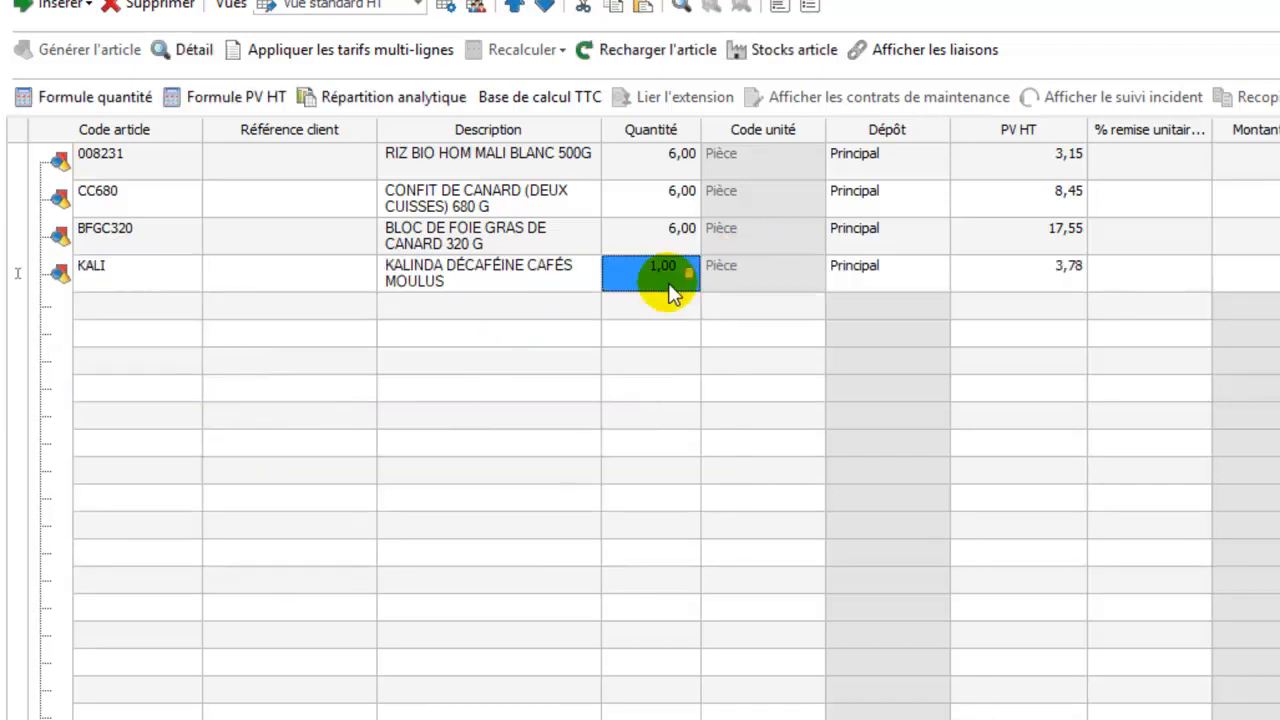
pyautogui.write('12')
pyautogui.press('Tab')
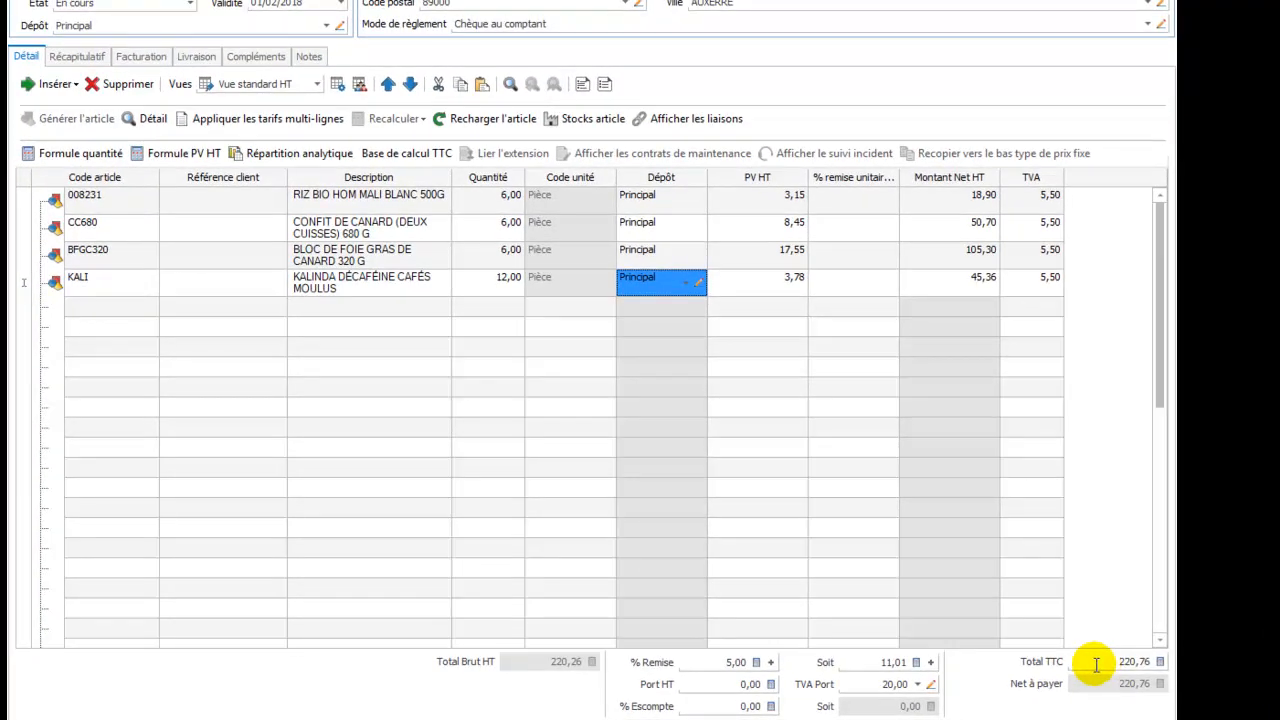
# - Check the quote's summary of totals, save the quote, and look through its full-size print preview
pyautogui.click(82, 56)
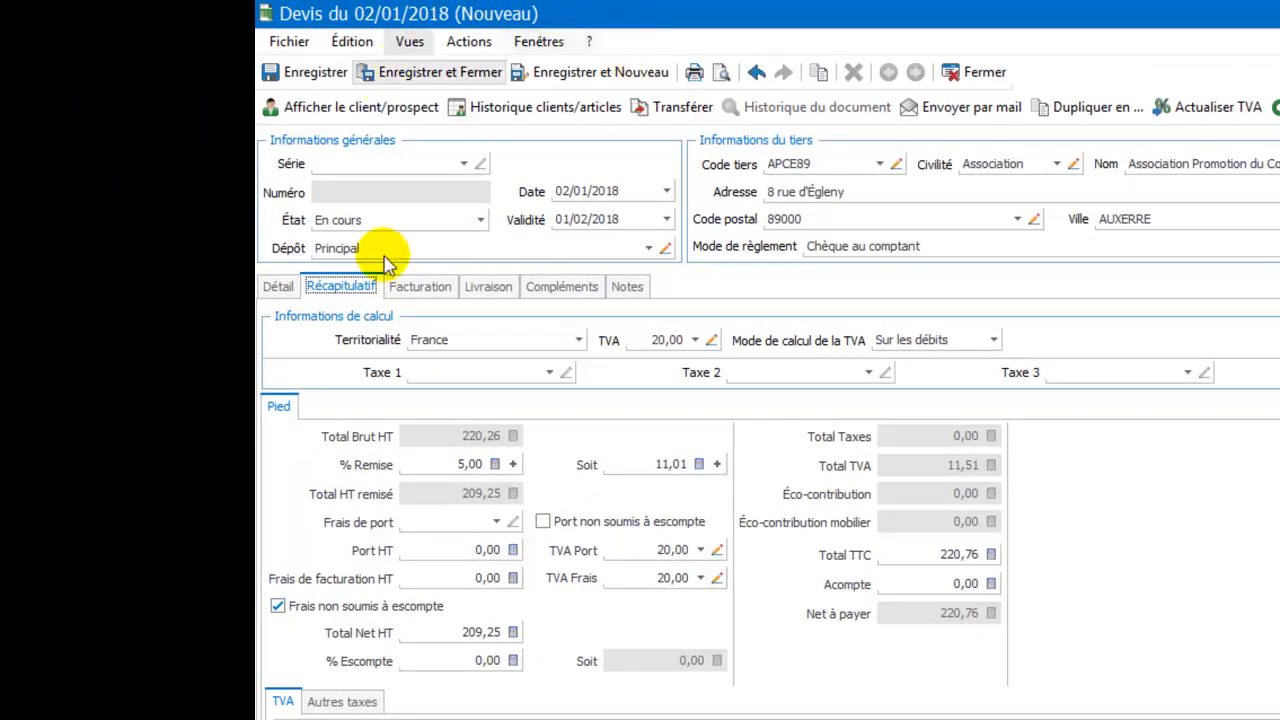
pyautogui.click(722, 76)
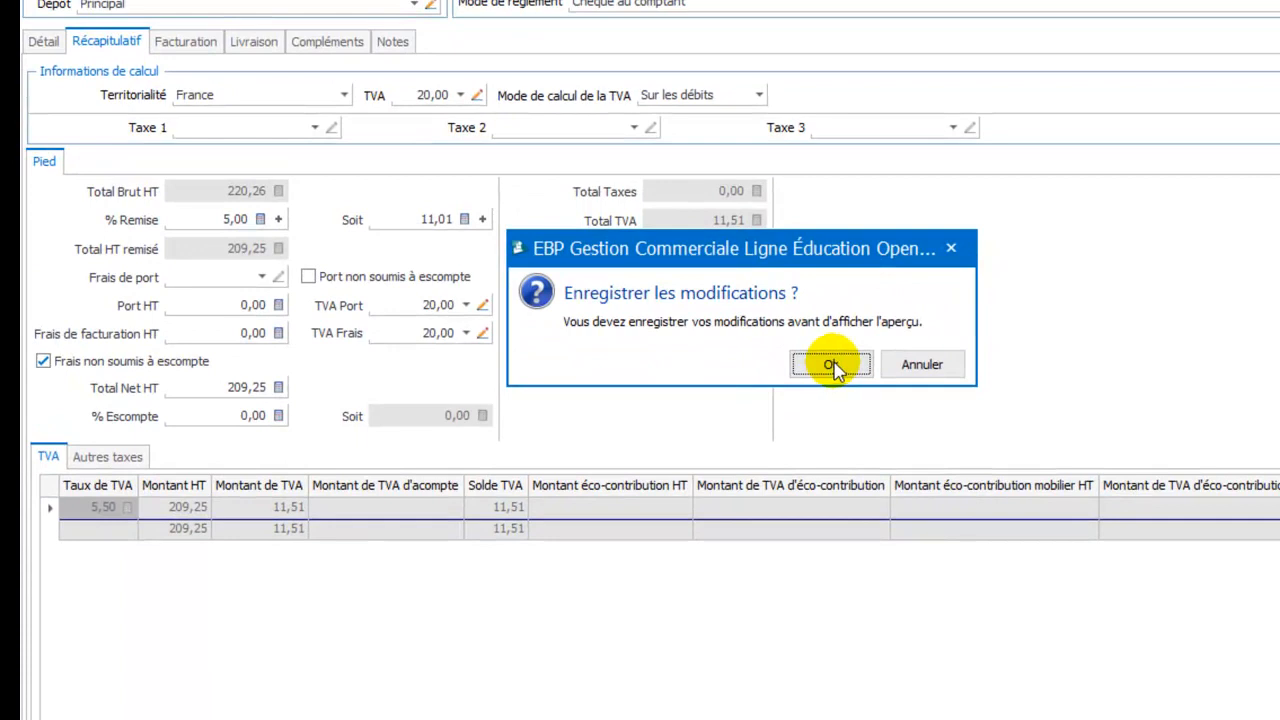
pyautogui.click(832, 364)
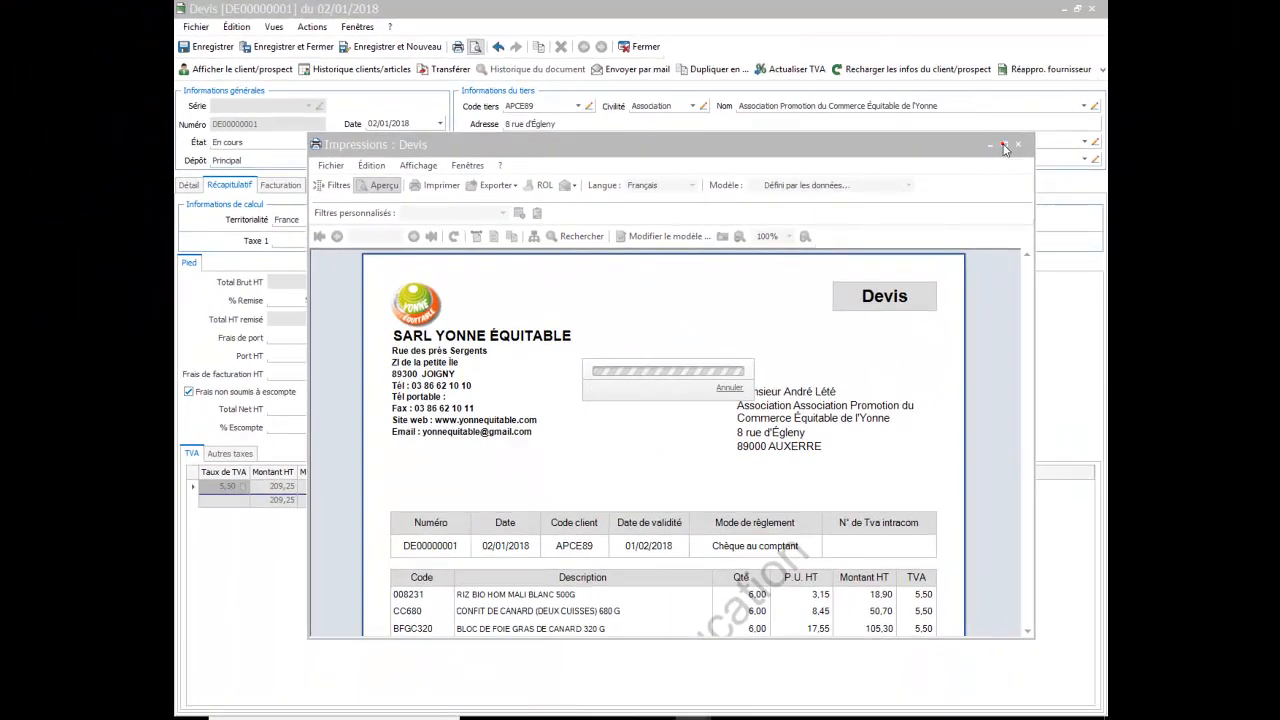
pyautogui.click(1004, 146)
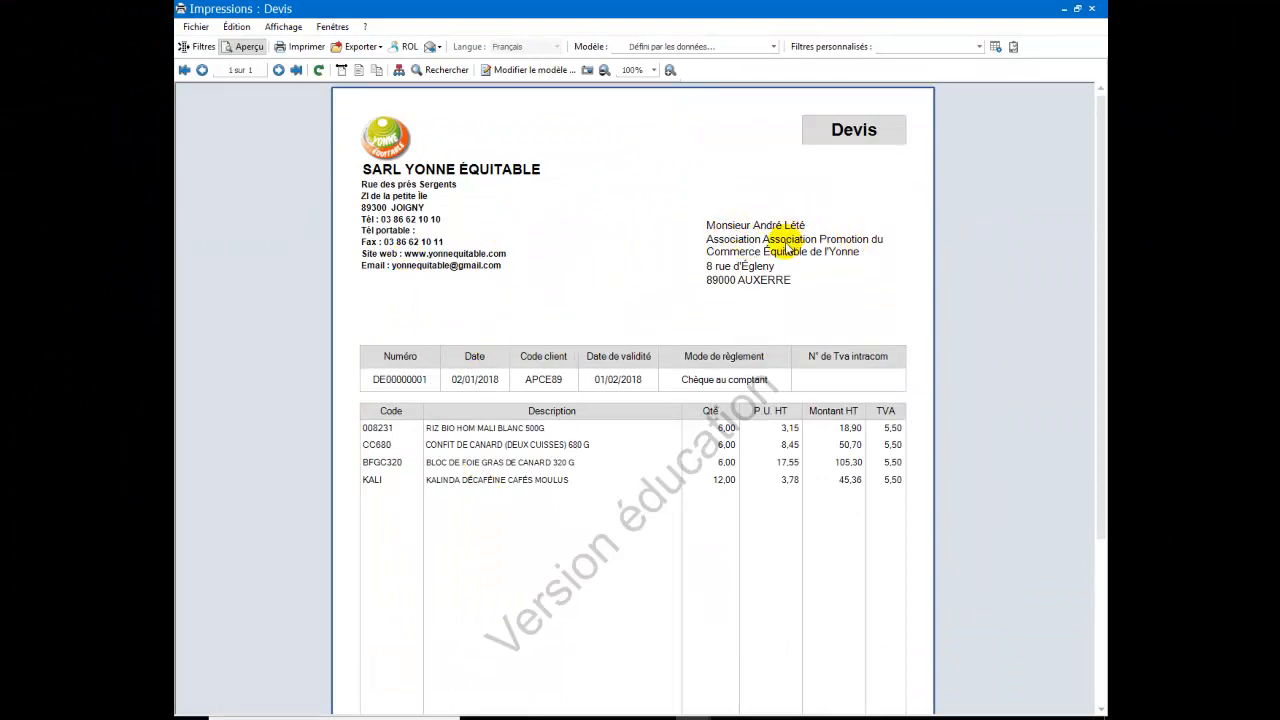
pyautogui.scroll(-4, 786, 480)
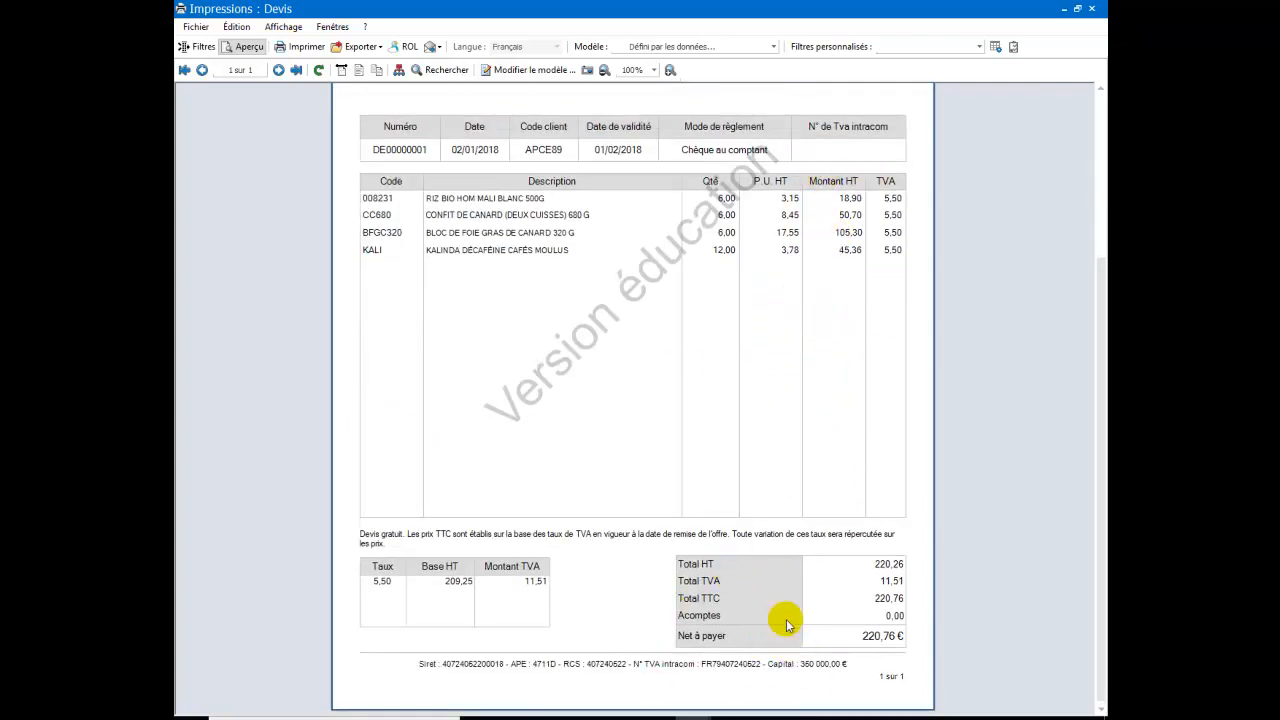
pyautogui.scroll(4, 812, 541)
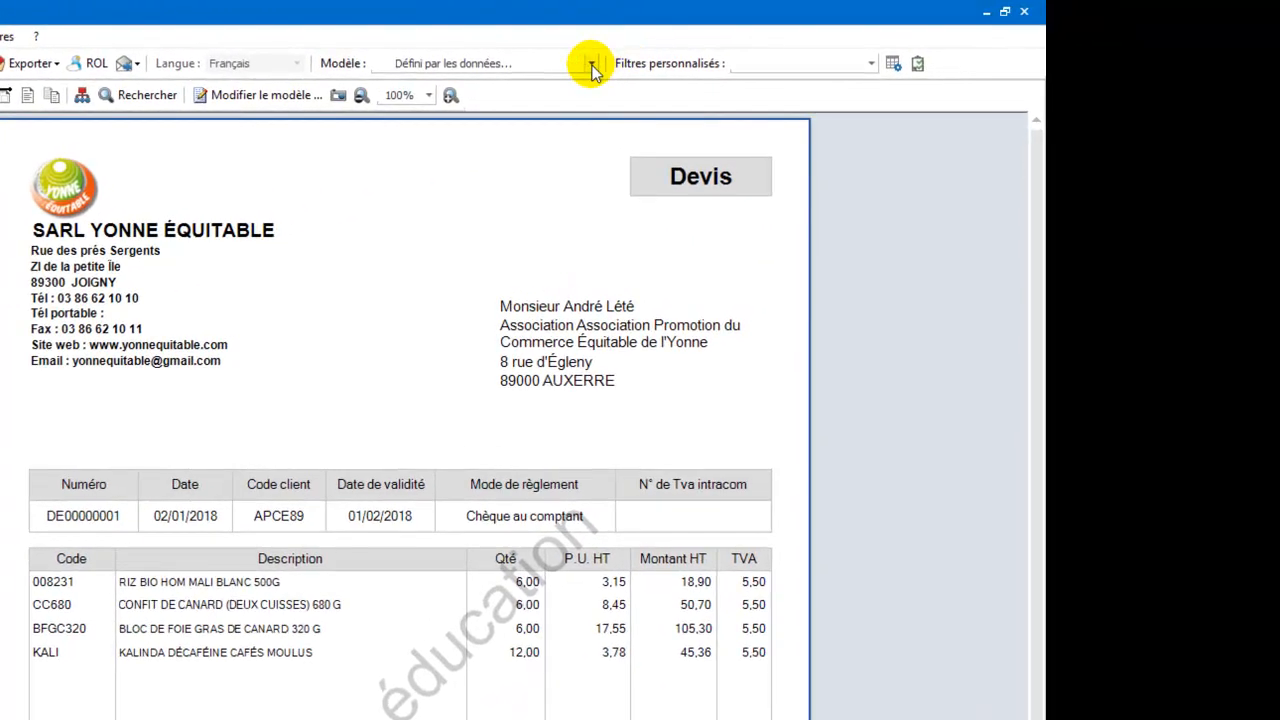
# - Switch the preview to the "Devis HT avec remise" template and check the discount and totals on the page
pyautogui.click(773, 48)
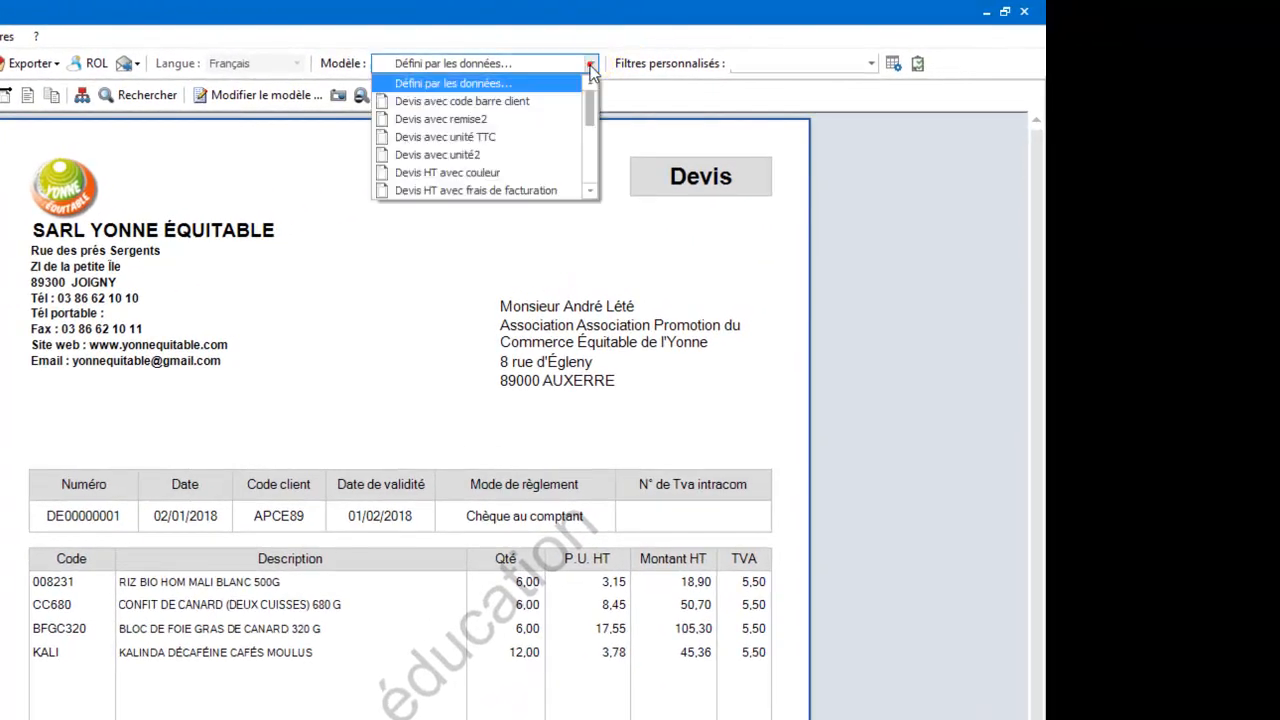
pyautogui.click(591, 193)
pyautogui.click(591, 193)
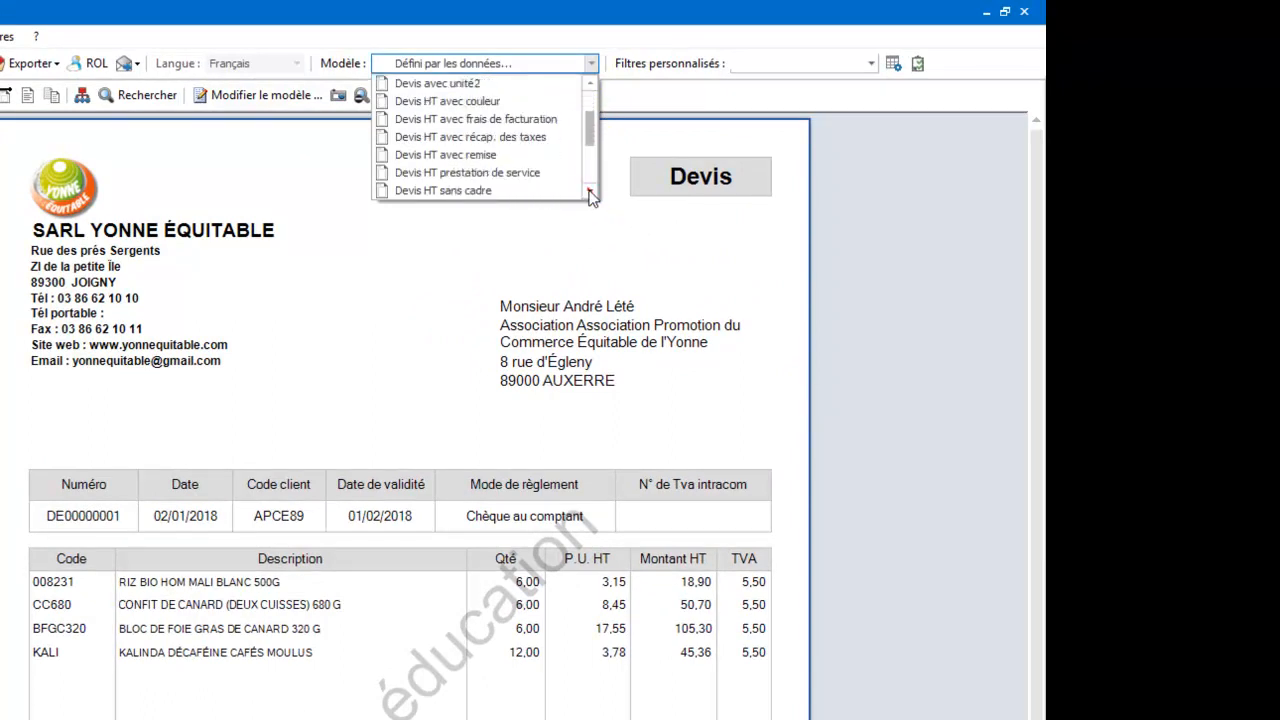
pyautogui.click(420, 155)
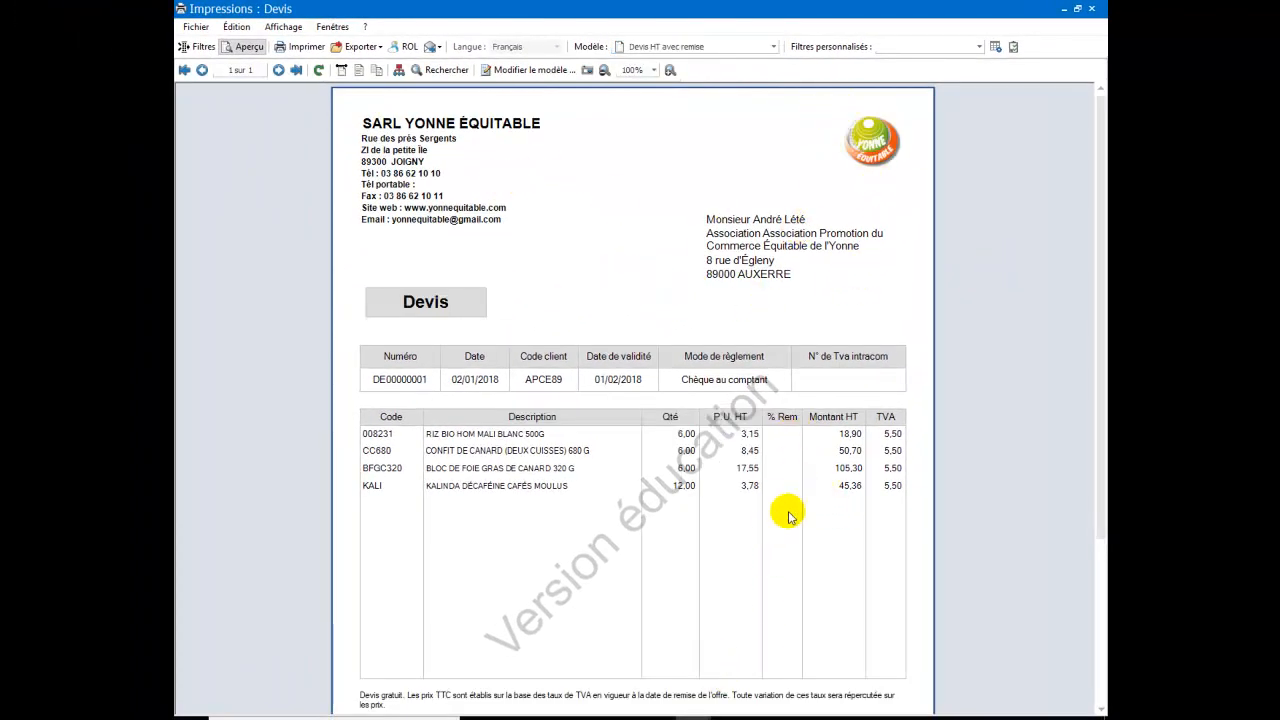
pyautogui.scroll(-3, 780, 508)
pyautogui.scroll(-1, 783, 510)
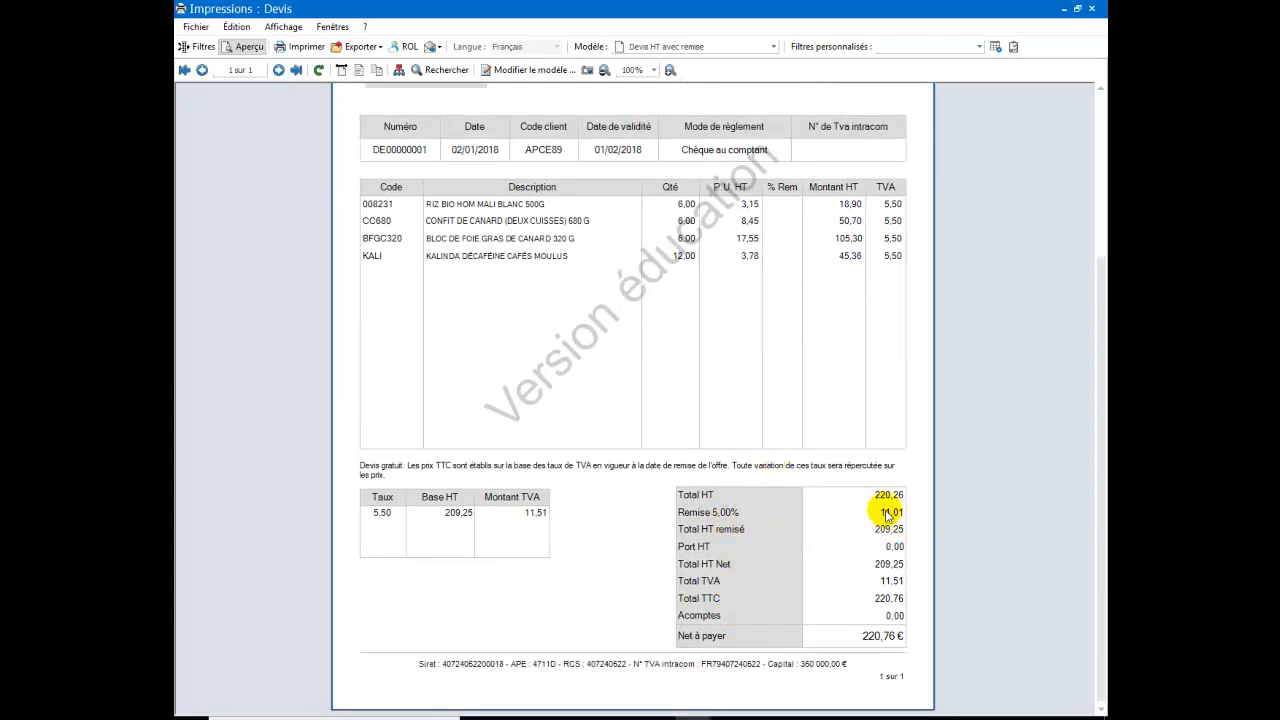
pyautogui.scroll(4, 730, 480)
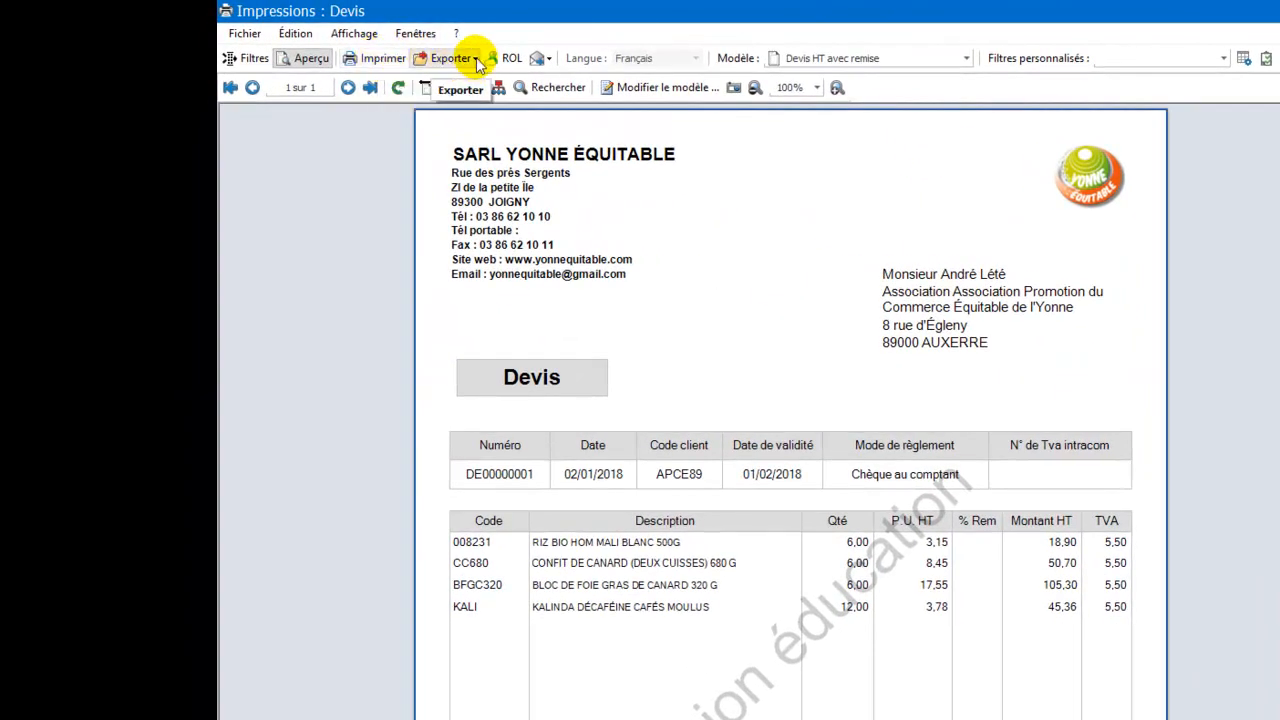
# - Examine the file formats offered for exporting the quote and for sending it by e-mail, including PDF
pyautogui.click(476, 62)
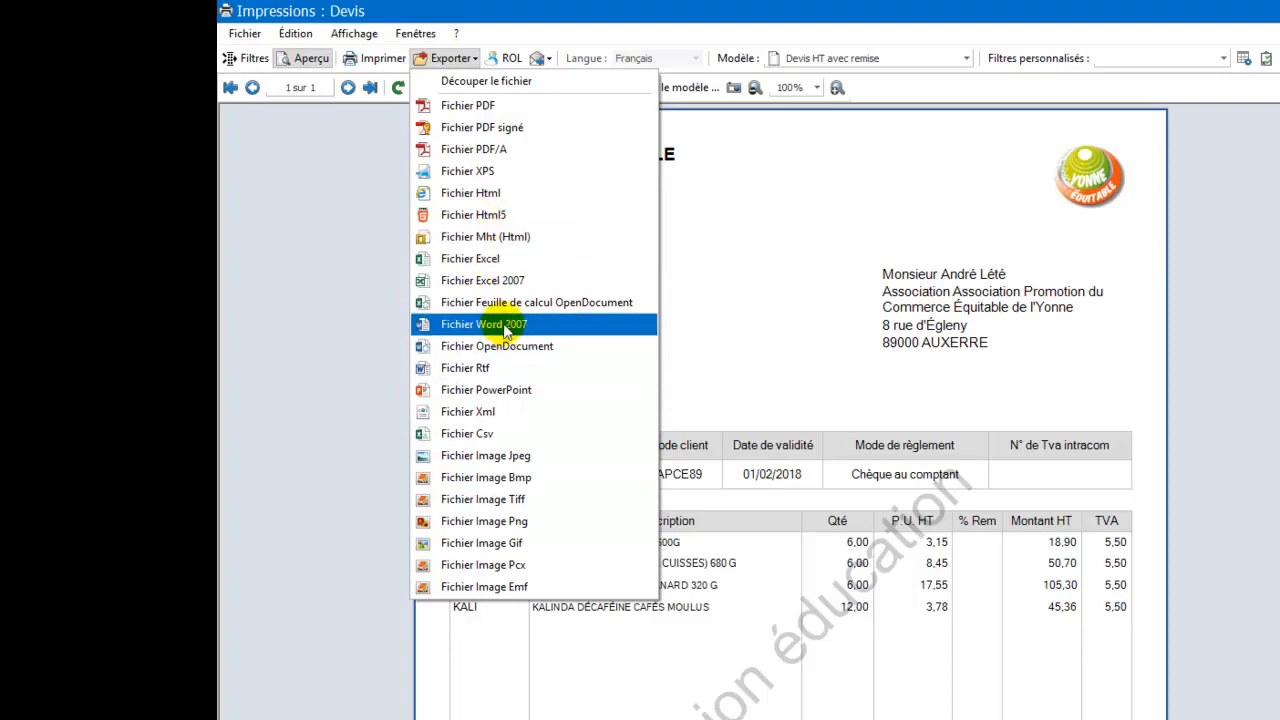
pyautogui.click(468, 105)
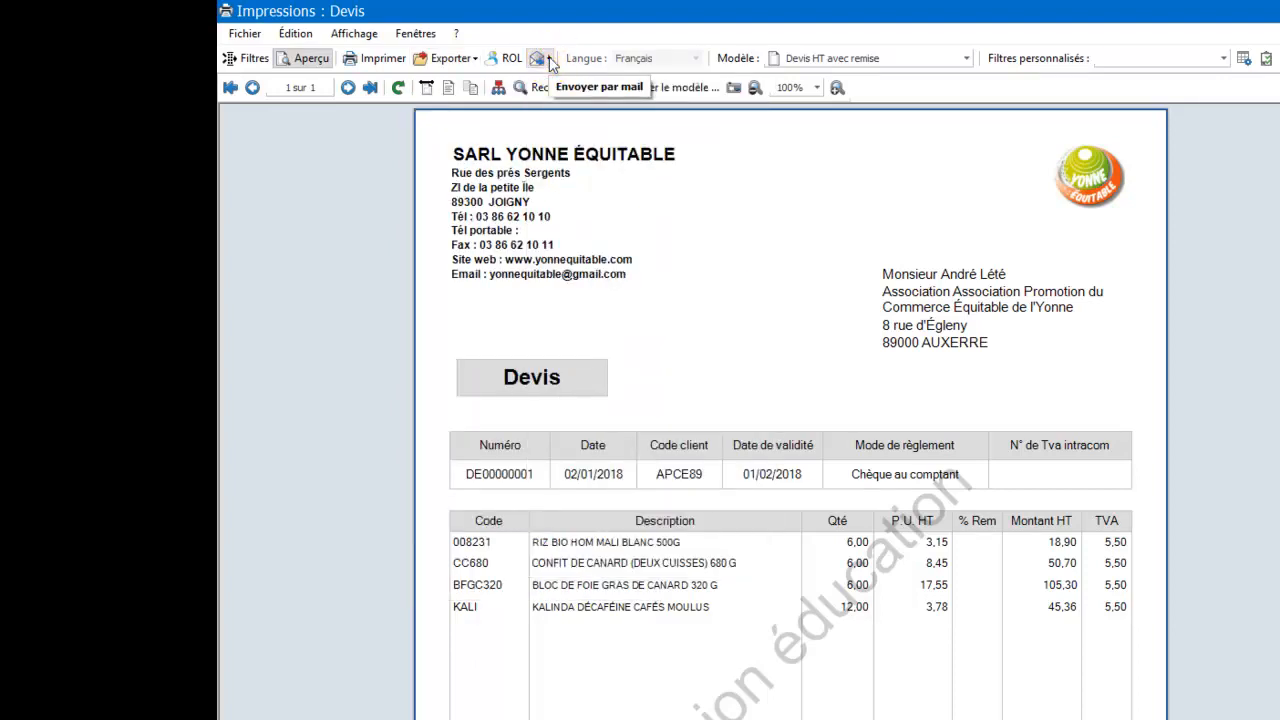
pyautogui.click(549, 62)
pyautogui.click(546, 60)
pyautogui.click(546, 60)
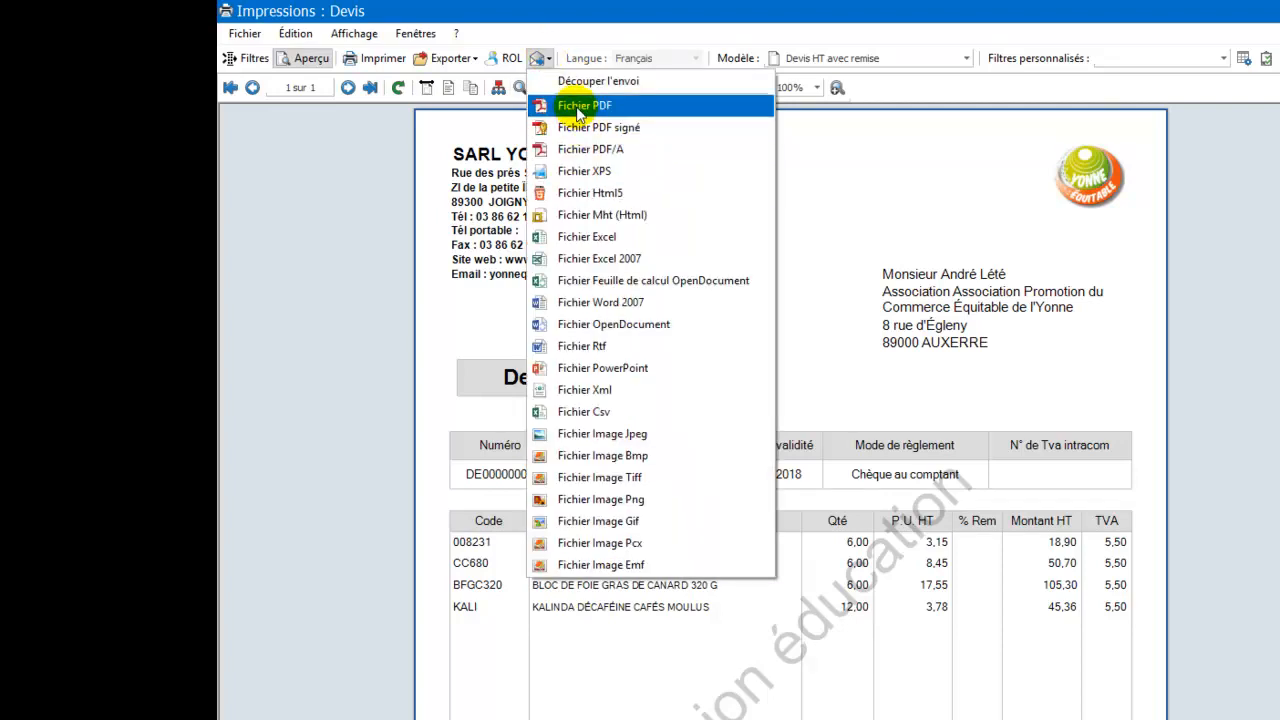
pyautogui.click(548, 58)
# - Close the print preview, the saved quote and the list of sales documents
pyautogui.press('Escape')
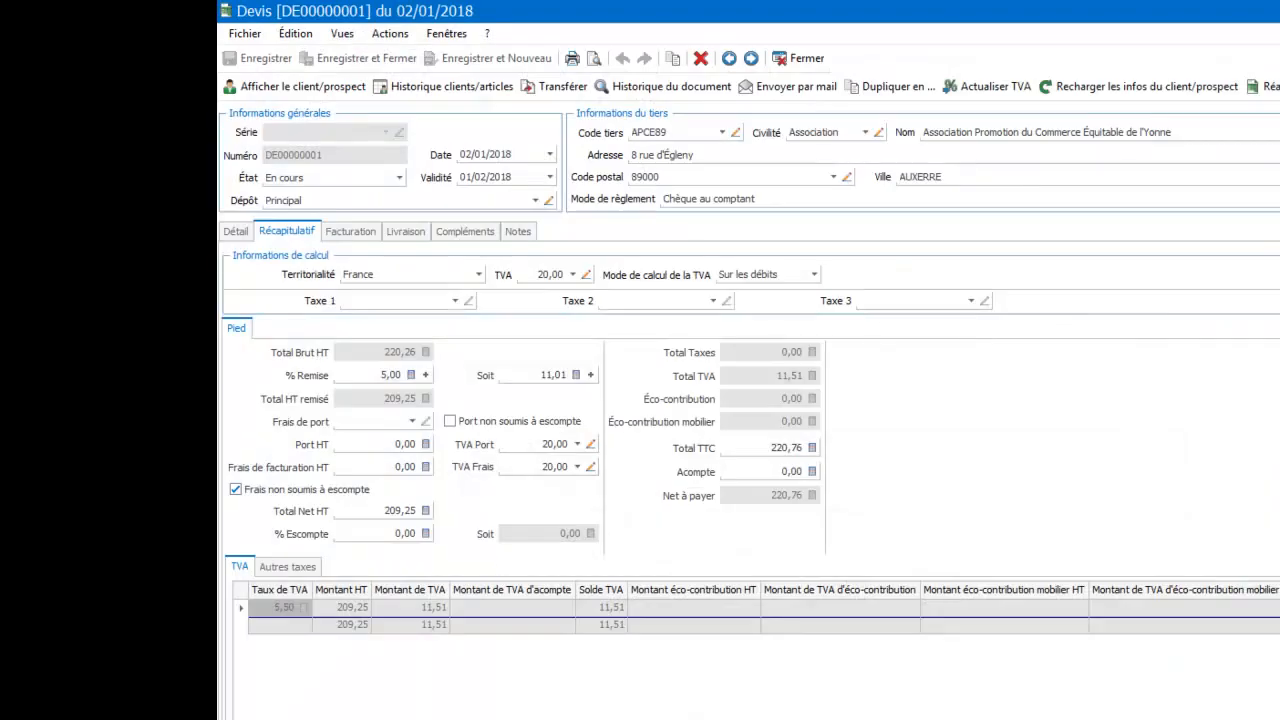
pyautogui.click(802, 63)
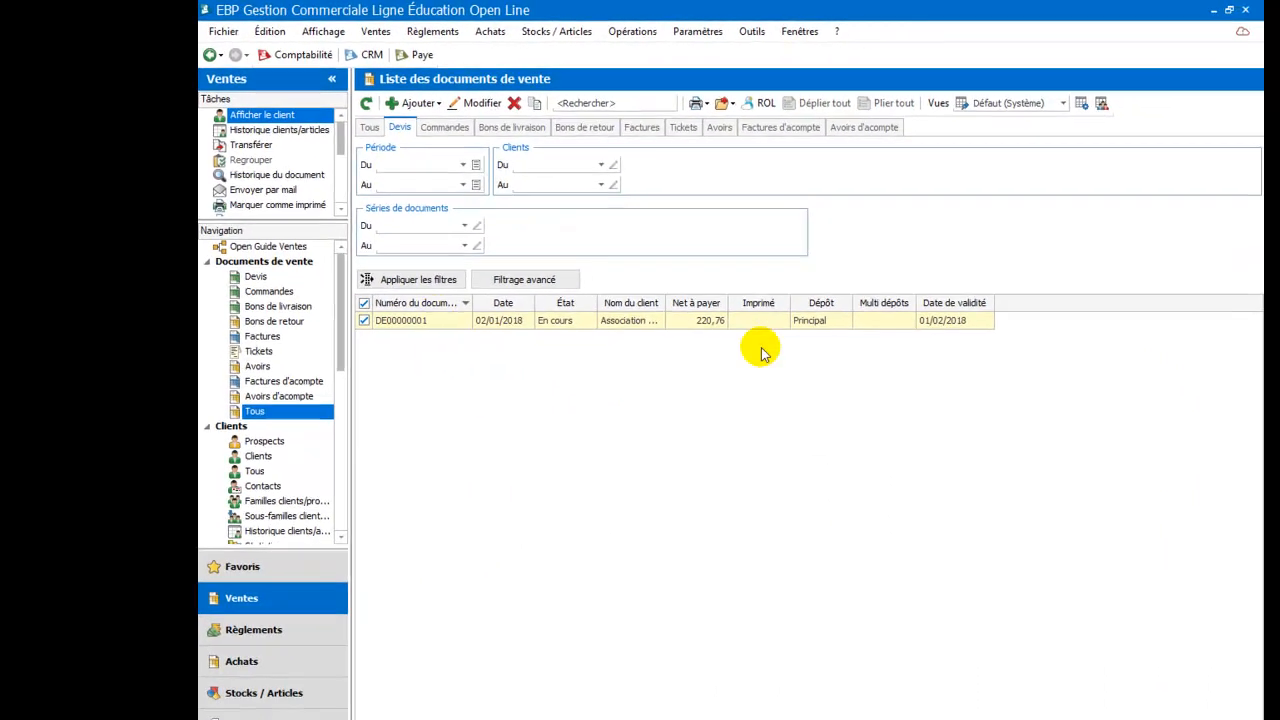
pyautogui.press('Escape')
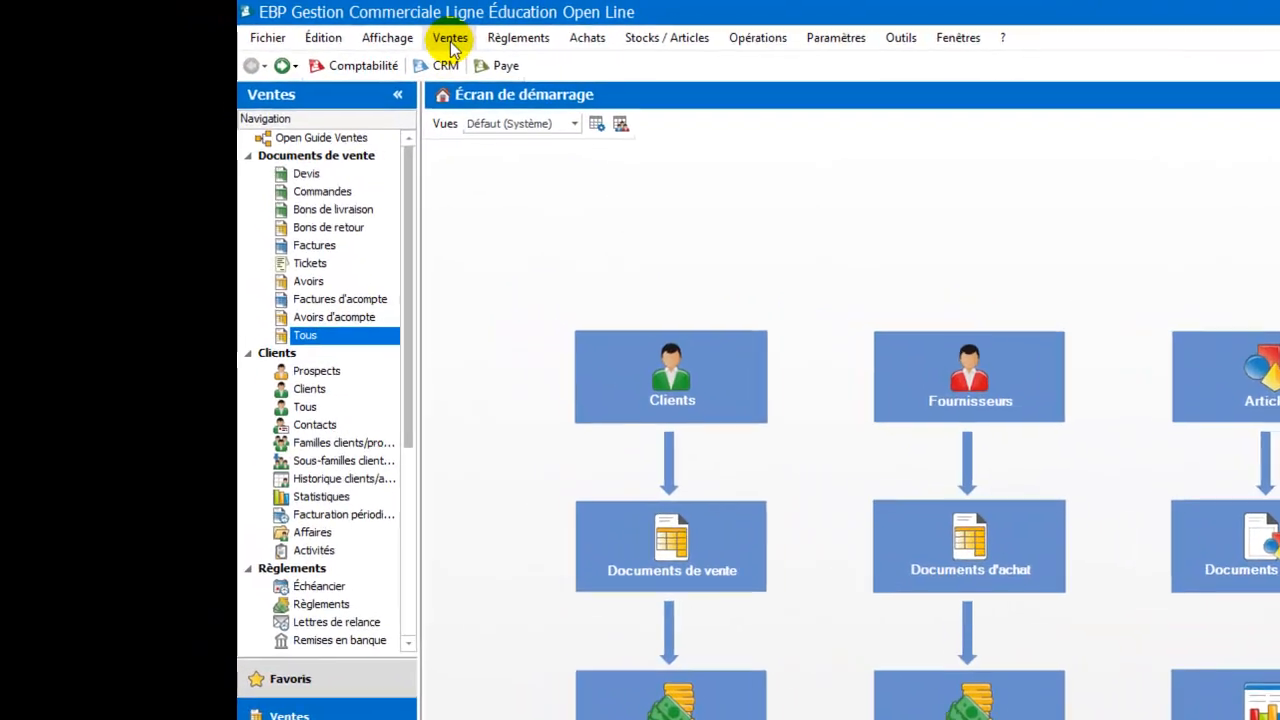
# - Open the quote printing window for sales documents to view its filters
pyautogui.click(329, 27)
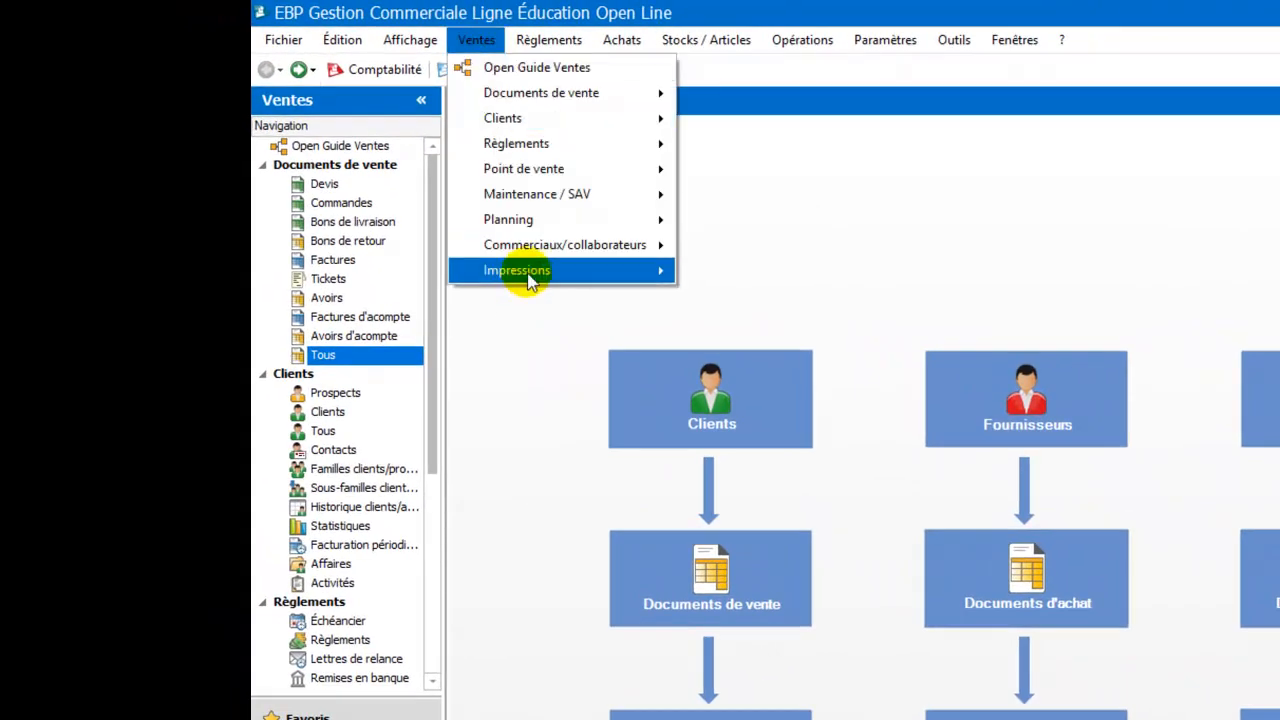
pyautogui.moveTo(529, 271)
pyautogui.moveTo(845, 276)
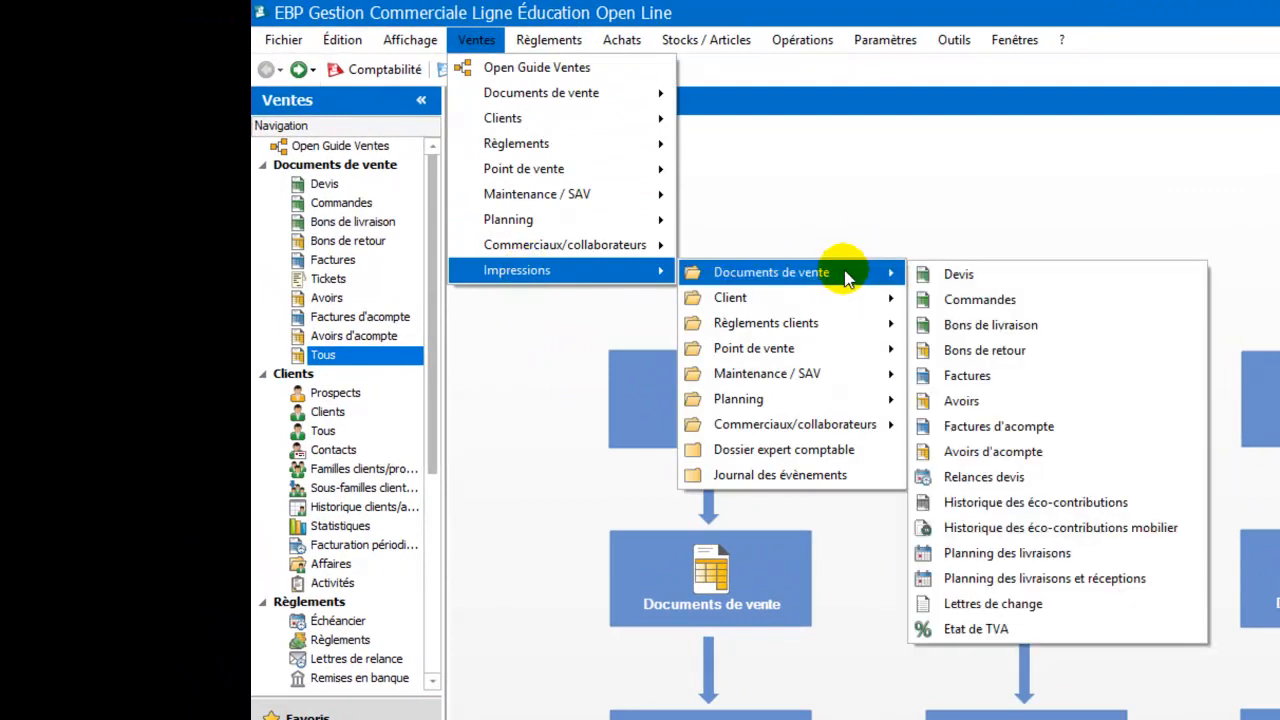
pyautogui.click(948, 280)
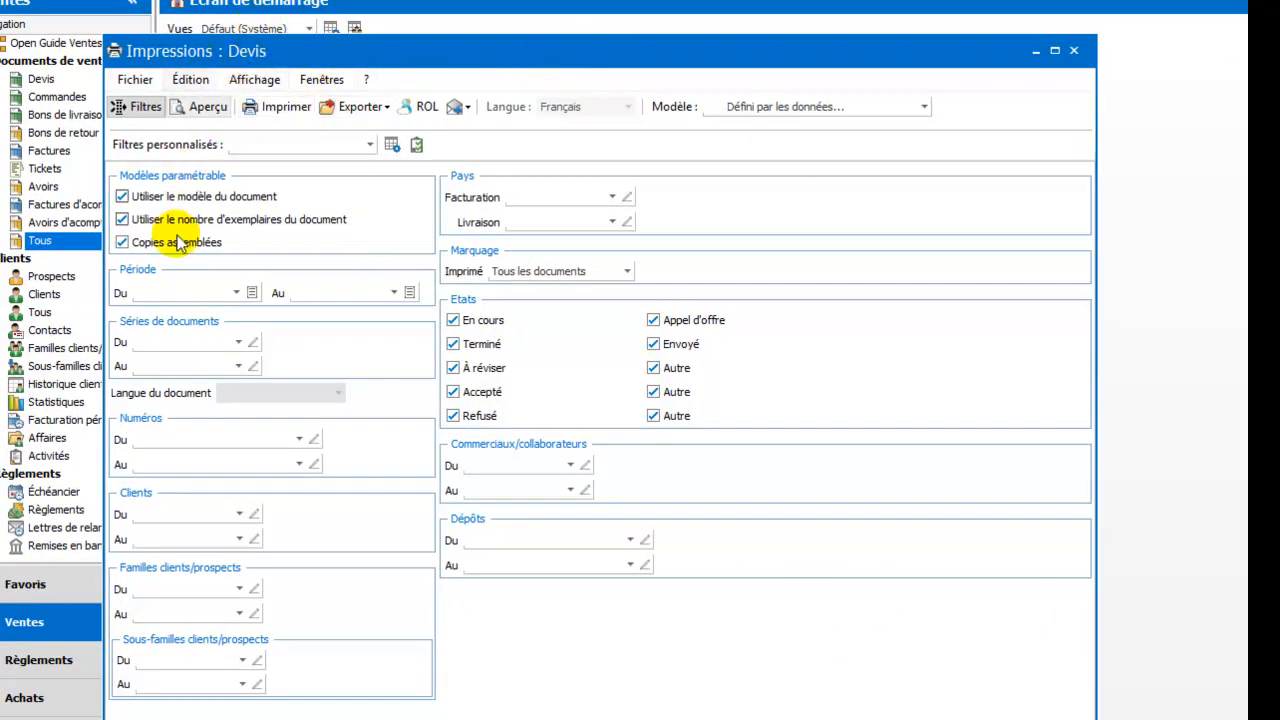
# - Set the print period from 02/01/2018 to 06/01/2018, and close the quote printing window without printing
pyautogui.click(237, 293)
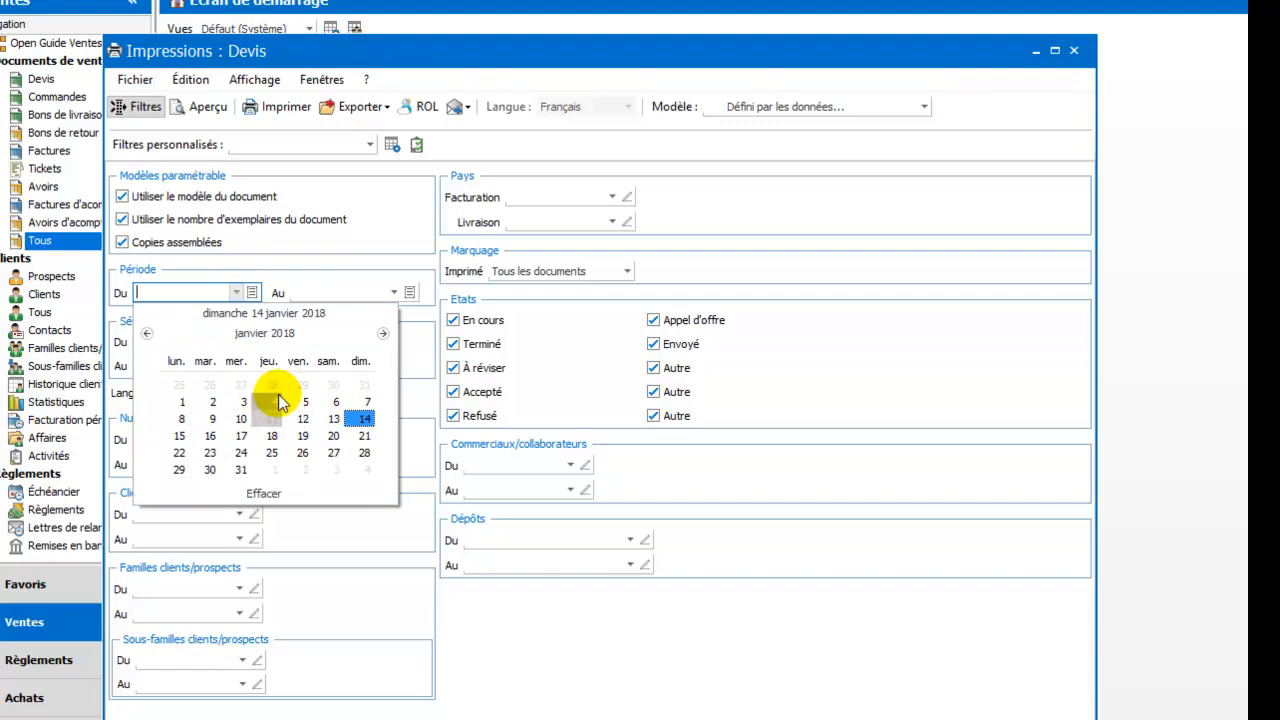
pyautogui.click(212, 401)
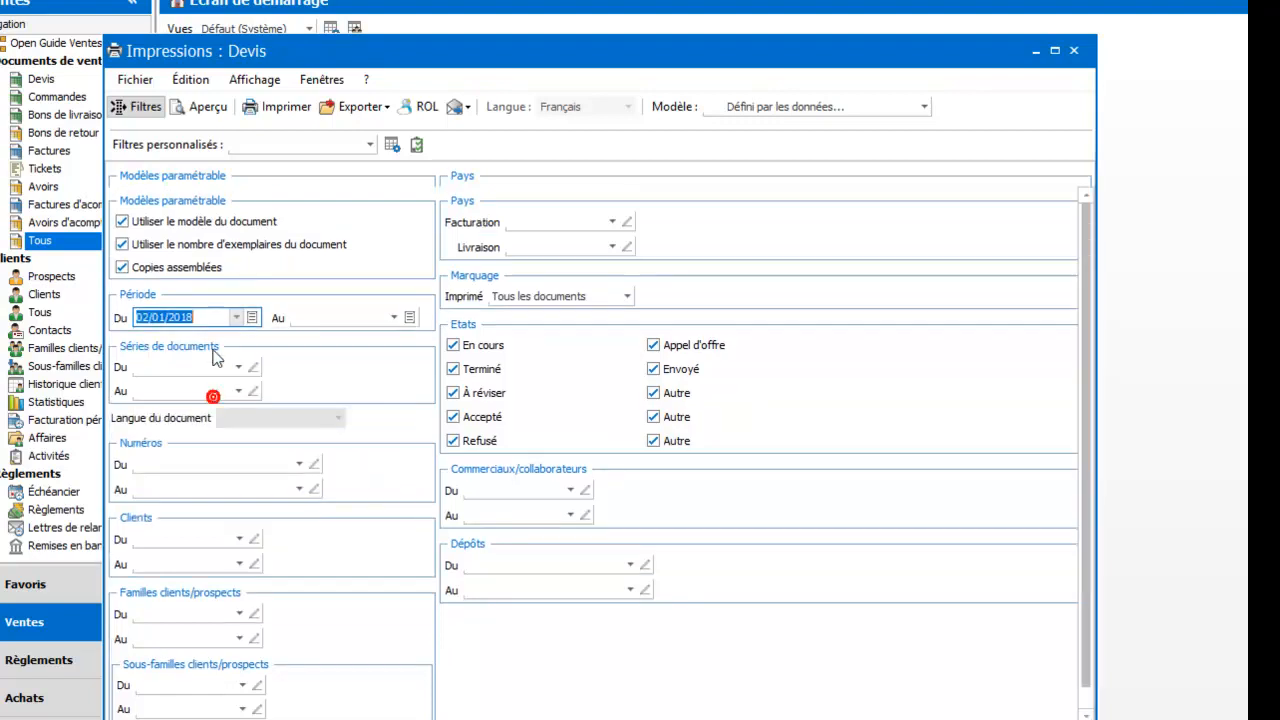
pyautogui.click(393, 316)
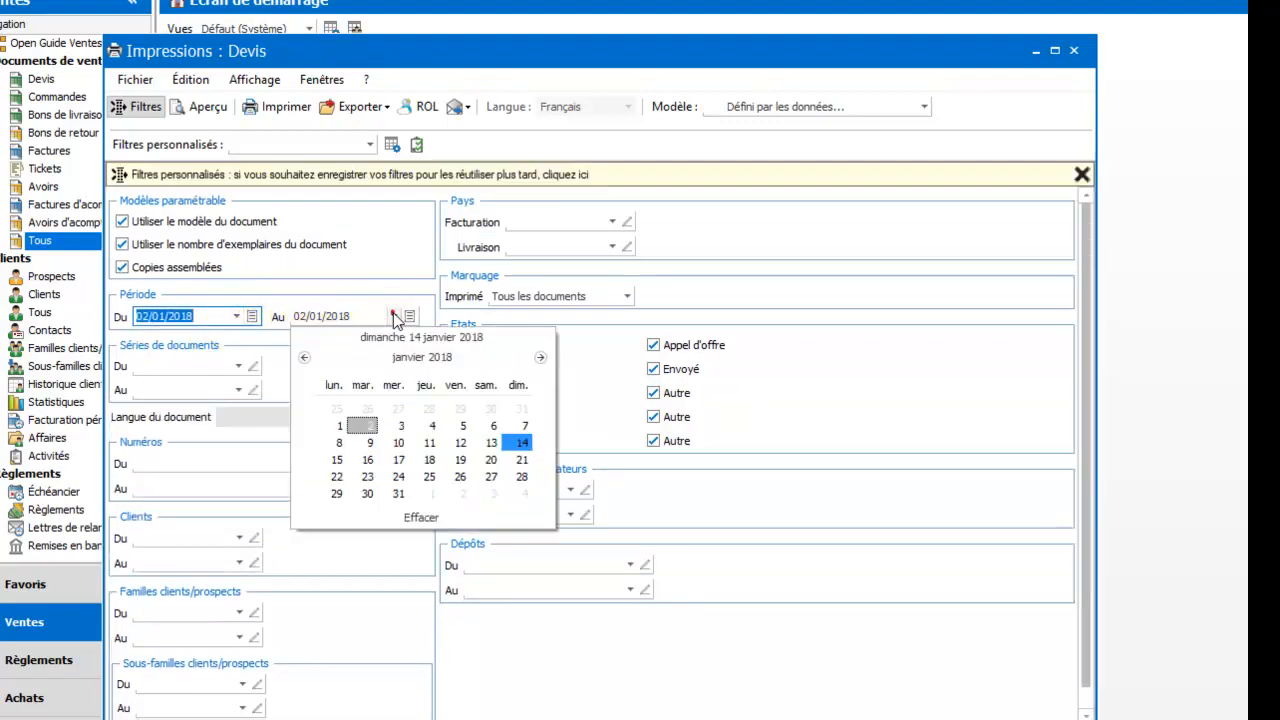
pyautogui.click(488, 427)
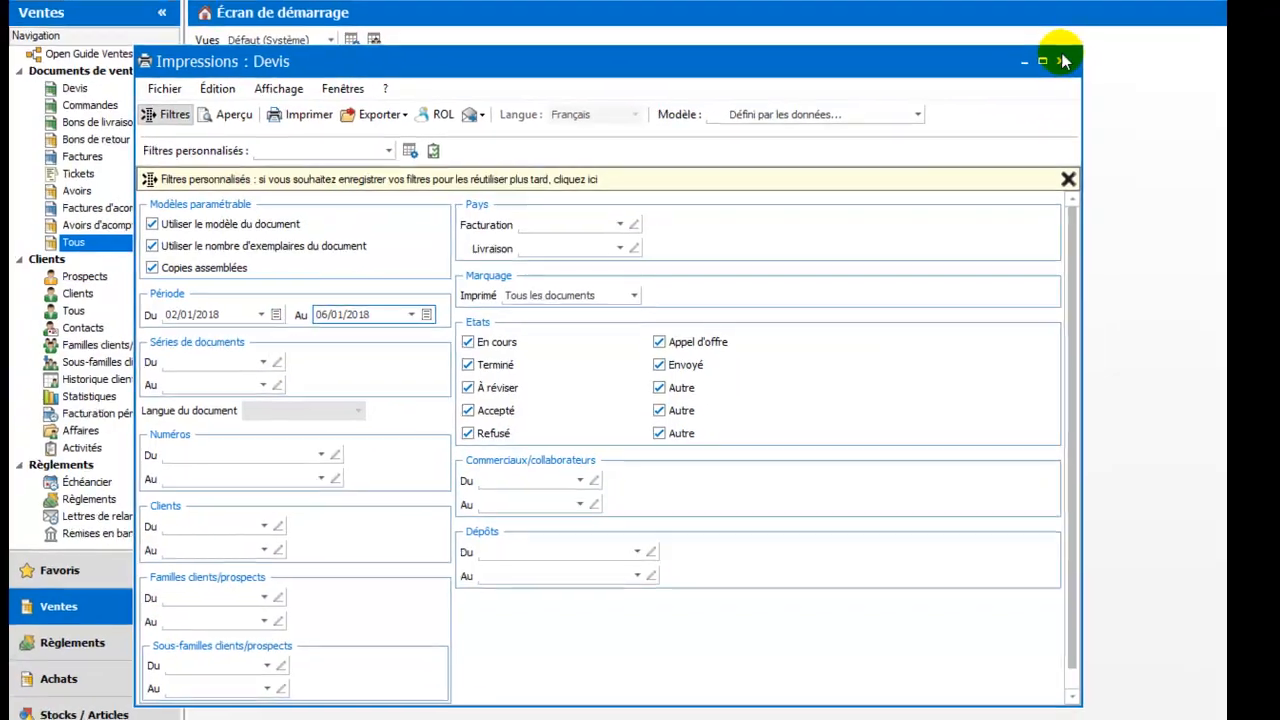
pyautogui.click(1073, 50)
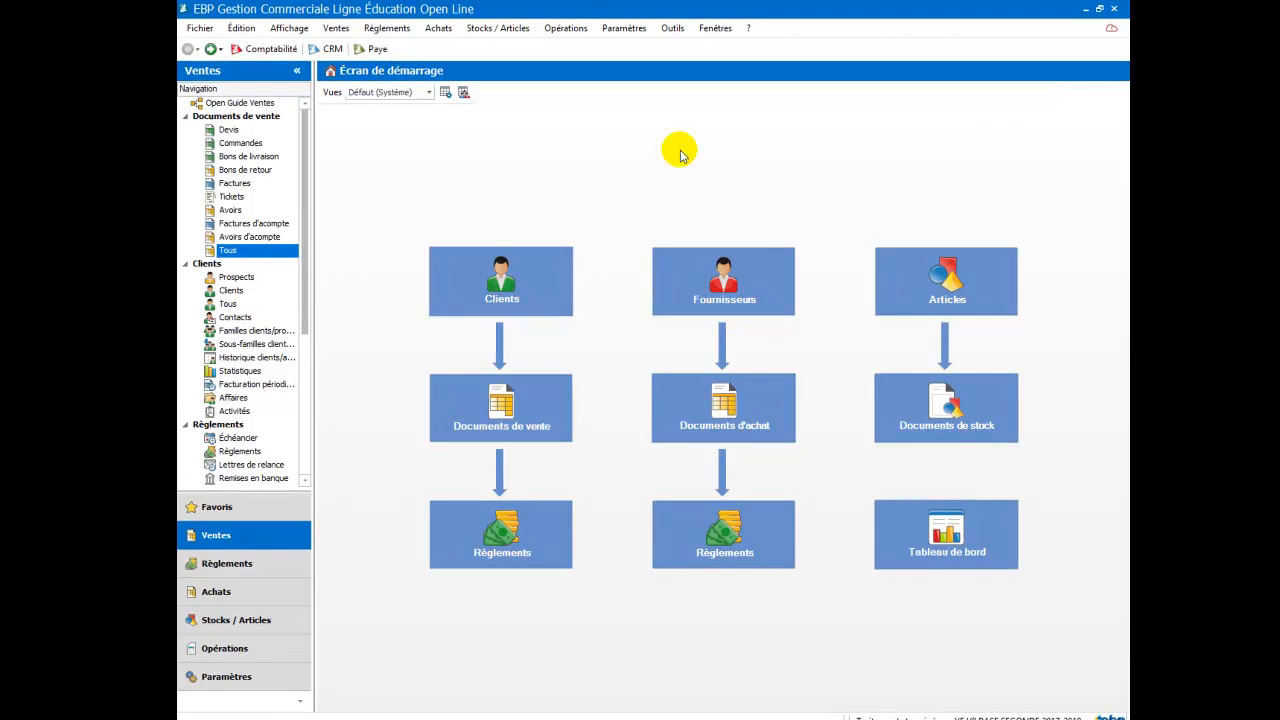